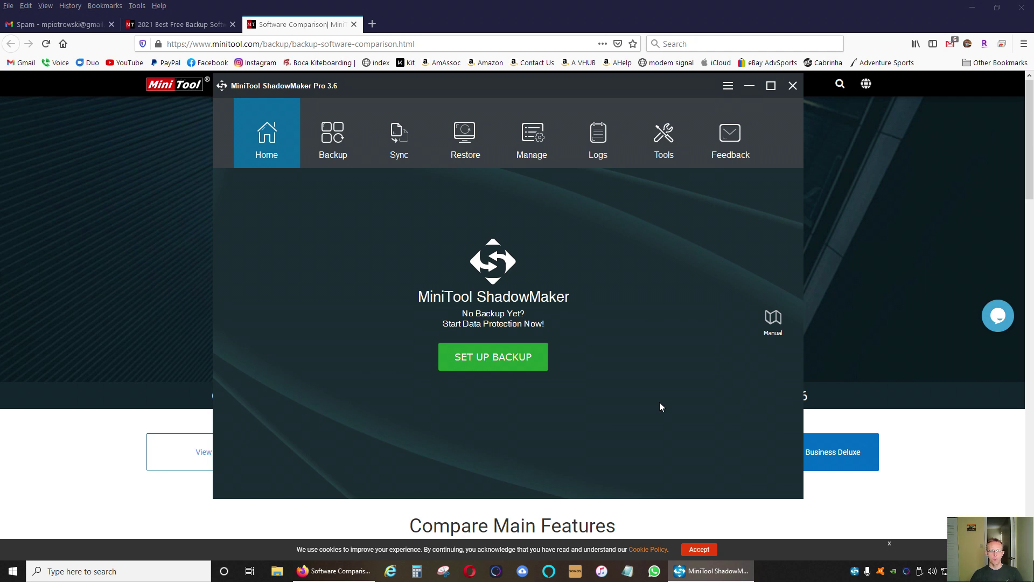
- Move the ShadowMaker window down and to the right, then slide it partway back to the left
{"action": "left_click_drag", "start_coordinate": [577, 86], "coordinate": [624, 116]}
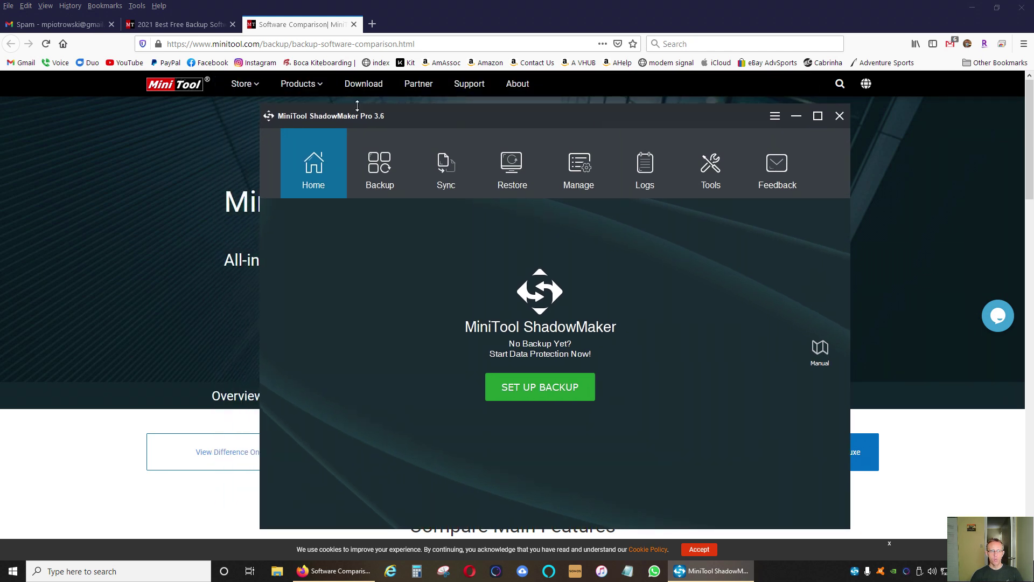
{"action": "left_click_drag", "start_coordinate": [550, 117], "coordinate": [557, 116]}
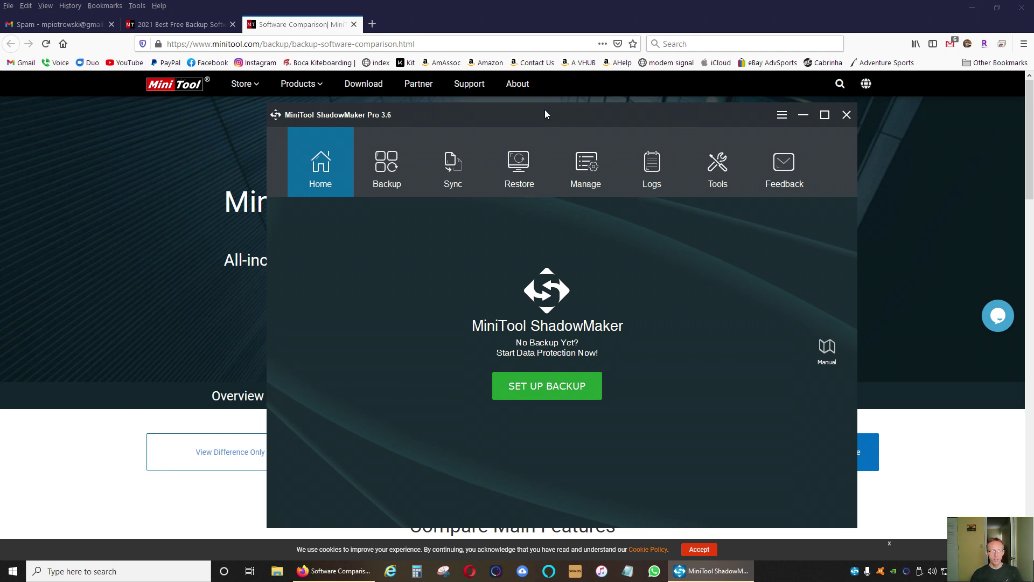
{"action": "left_click_drag", "start_coordinate": [545, 110], "coordinate": [585, 113]}
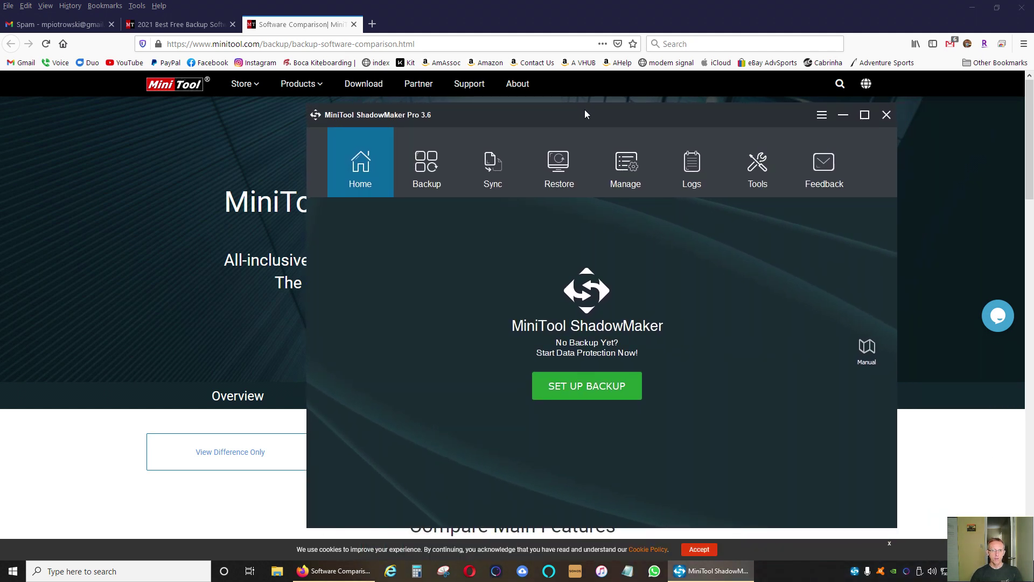
{"action": "left_click_drag", "start_coordinate": [585, 114], "coordinate": [520, 102]}
- Bring the MiniTool feature comparison page forward and scroll down to the Price row
{"action": "left_click", "coordinate": [503, 14]}
{"action": "scroll", "coordinate": [352, 318], "scroll_direction": "down", "scroll_amount": 4}
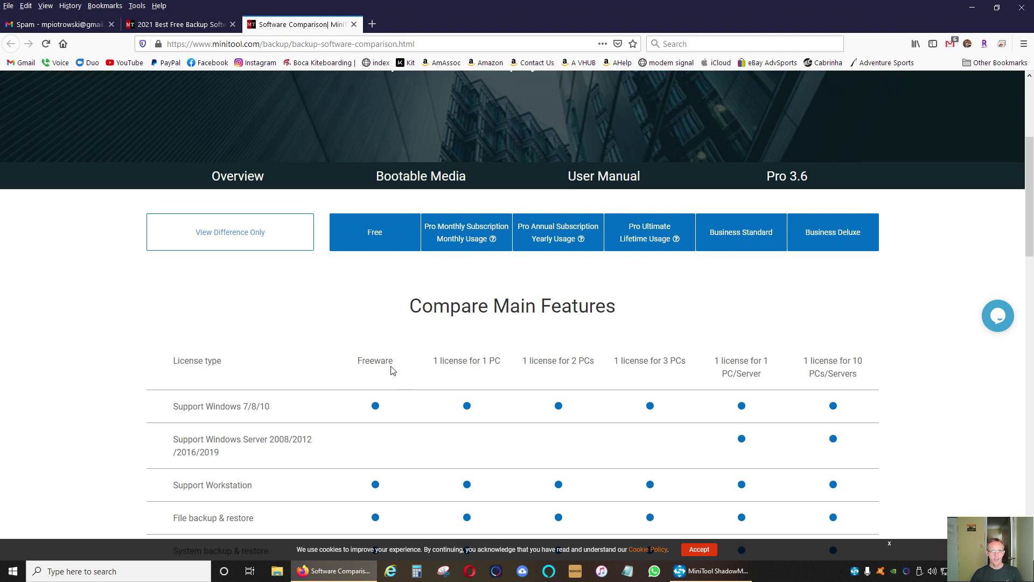
{"action": "scroll", "coordinate": [377, 371], "scroll_direction": "down", "scroll_amount": 3}
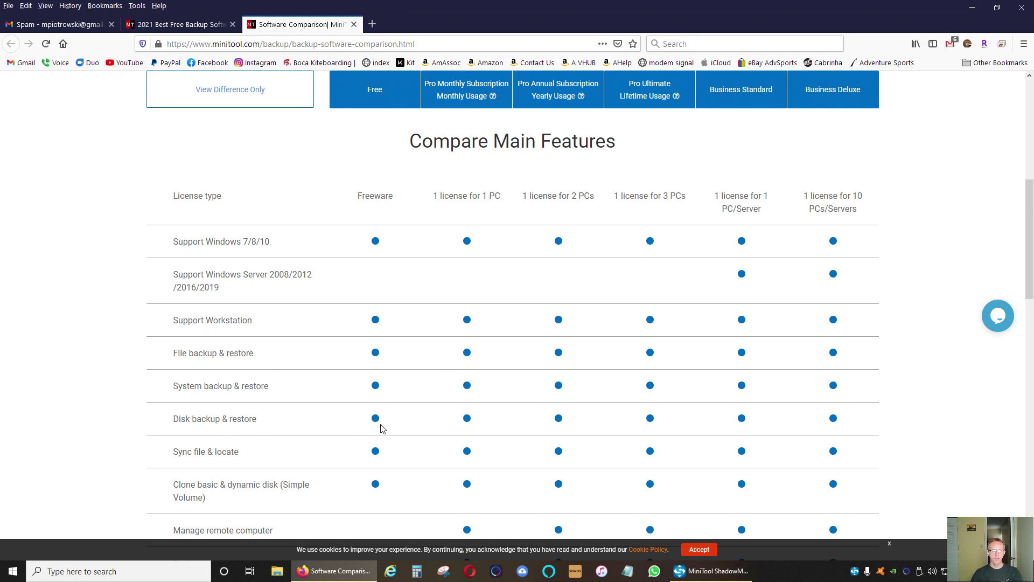
{"action": "scroll", "coordinate": [328, 454], "scroll_direction": "down", "scroll_amount": 2}
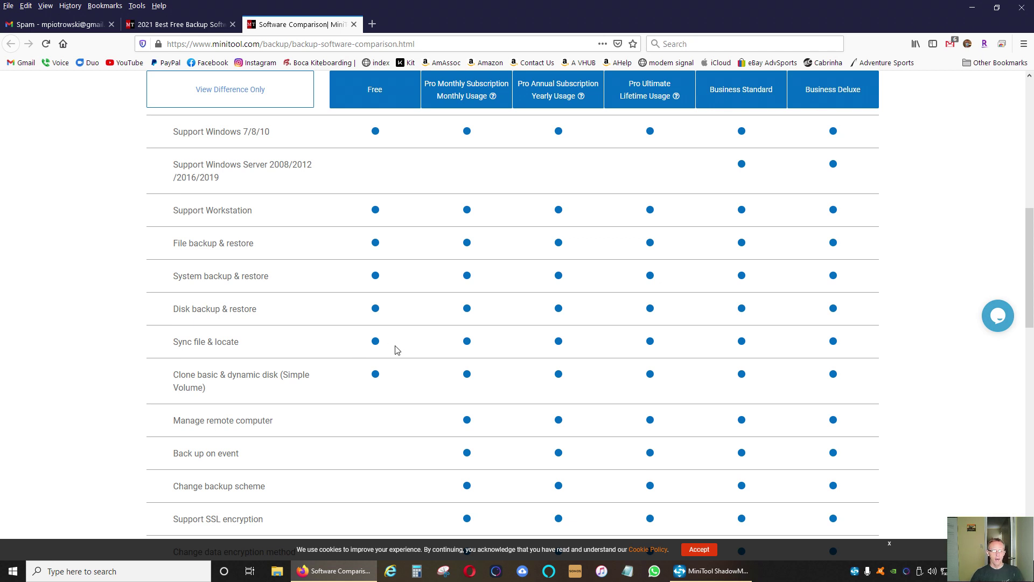
{"action": "scroll", "coordinate": [397, 349], "scroll_direction": "down", "scroll_amount": 1}
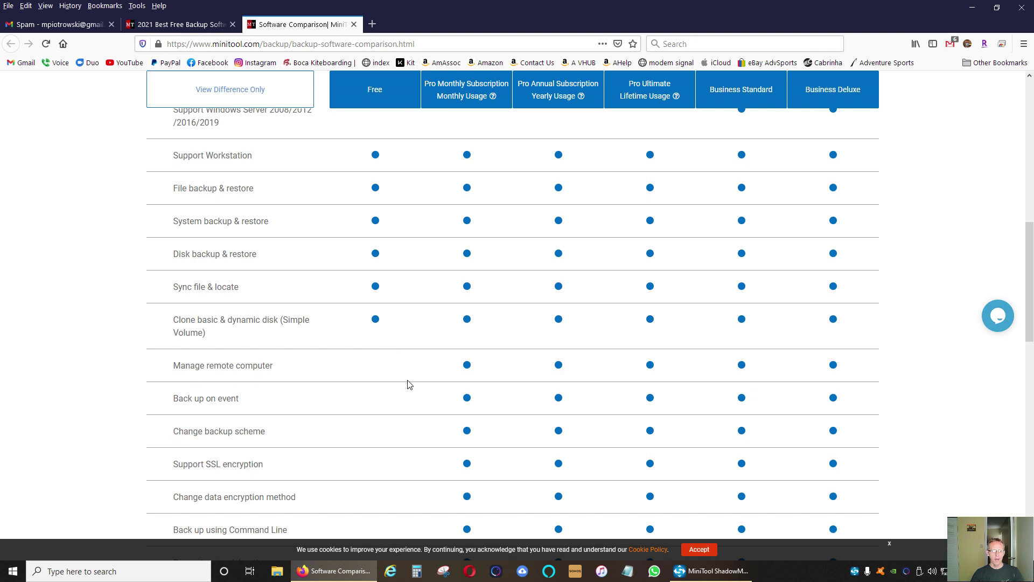
{"action": "scroll", "coordinate": [408, 386], "scroll_direction": "down", "scroll_amount": 4}
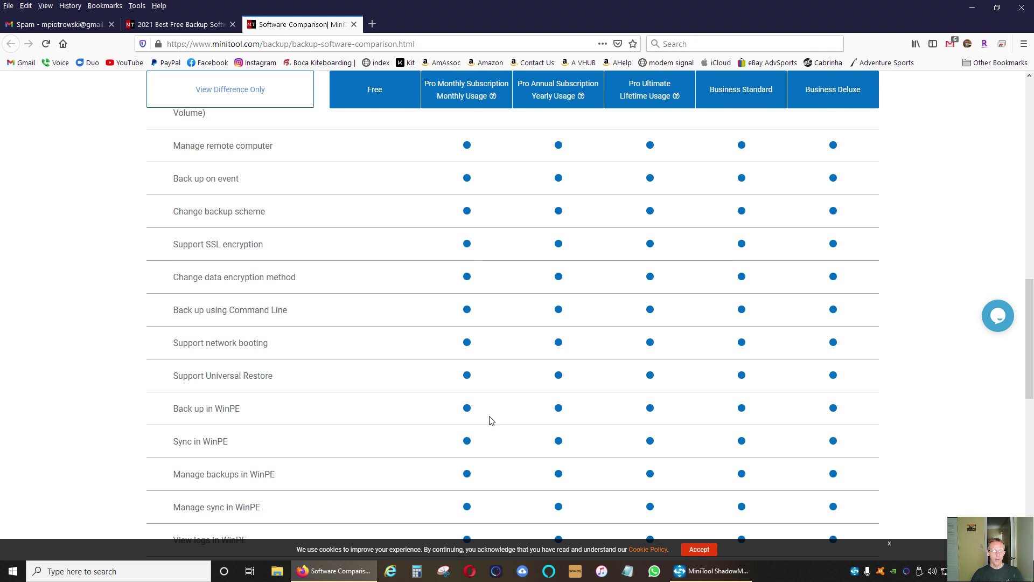
{"action": "scroll", "coordinate": [483, 416], "scroll_direction": "down", "scroll_amount": 3}
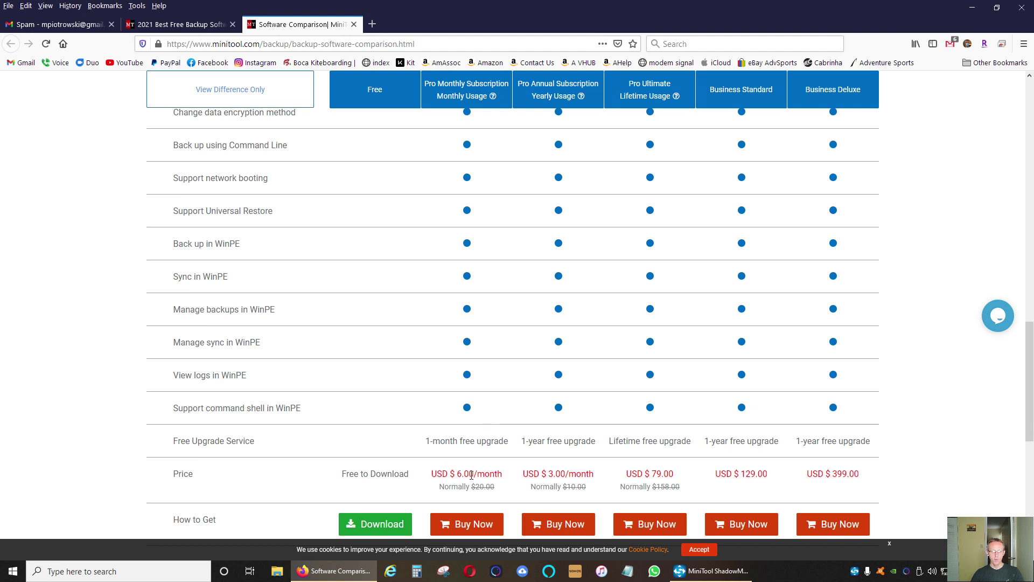
- Scroll back up the comparison table and minimize Firefox
{"action": "scroll", "coordinate": [500, 478], "scroll_direction": "up", "scroll_amount": 10}
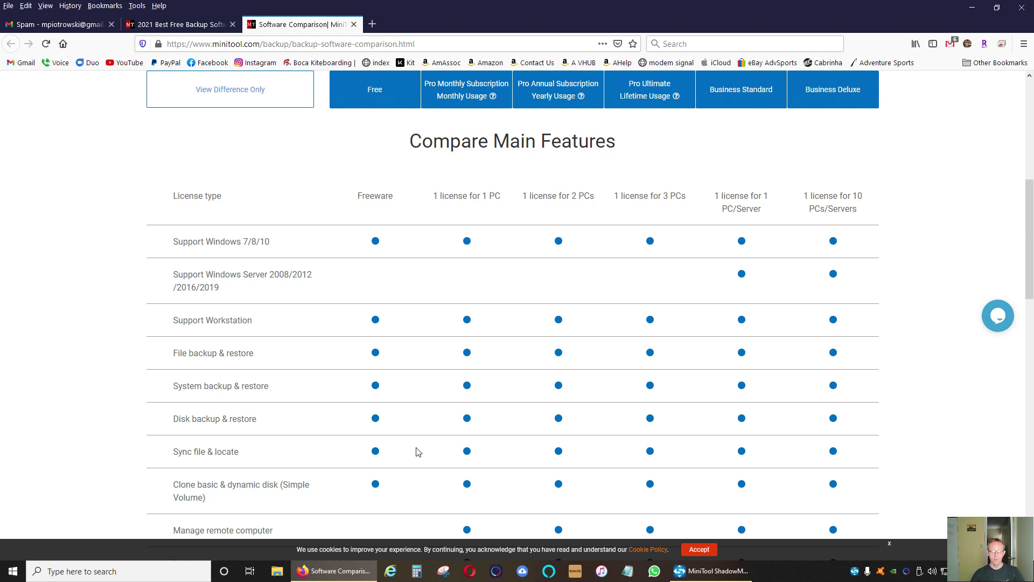
{"action": "scroll", "coordinate": [419, 454], "scroll_direction": "up", "scroll_amount": 5}
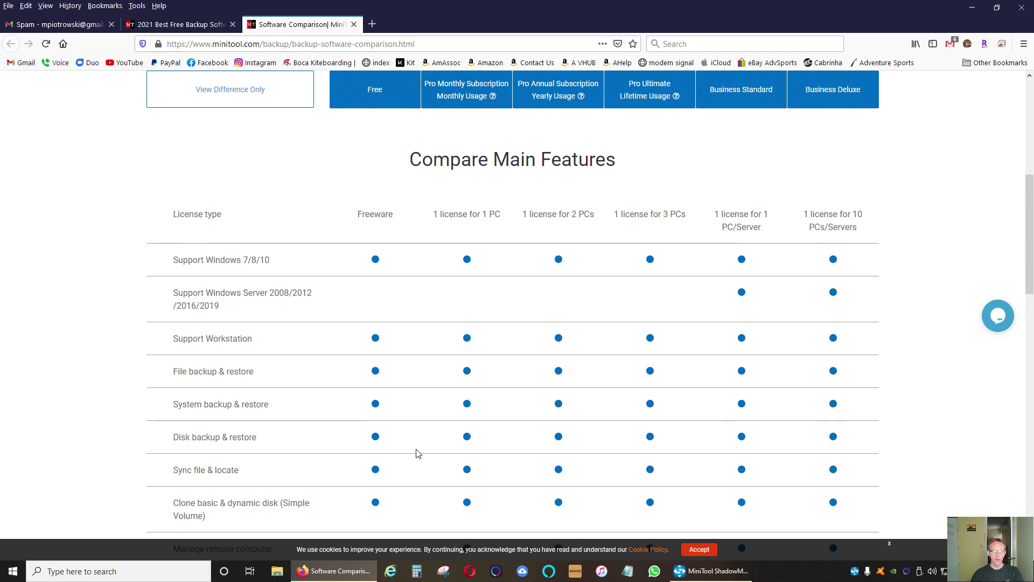
{"action": "left_click", "coordinate": [973, 8]}
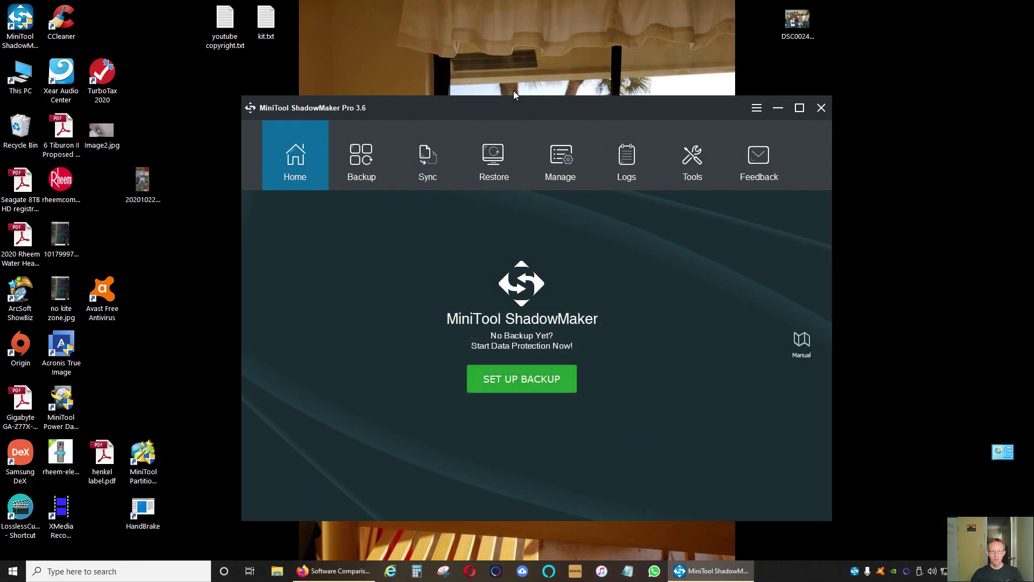
- On the Backup page, browse the Disk and Partitions source list, then close it unchanged
{"action": "left_click_drag", "start_coordinate": [524, 106], "coordinate": [504, 88]}
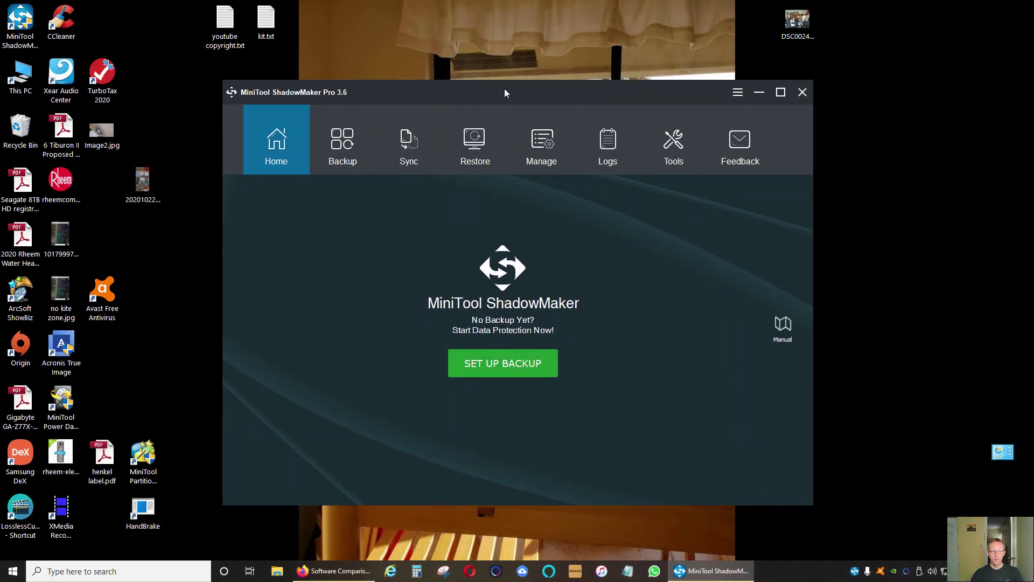
{"action": "left_click", "coordinate": [341, 142]}
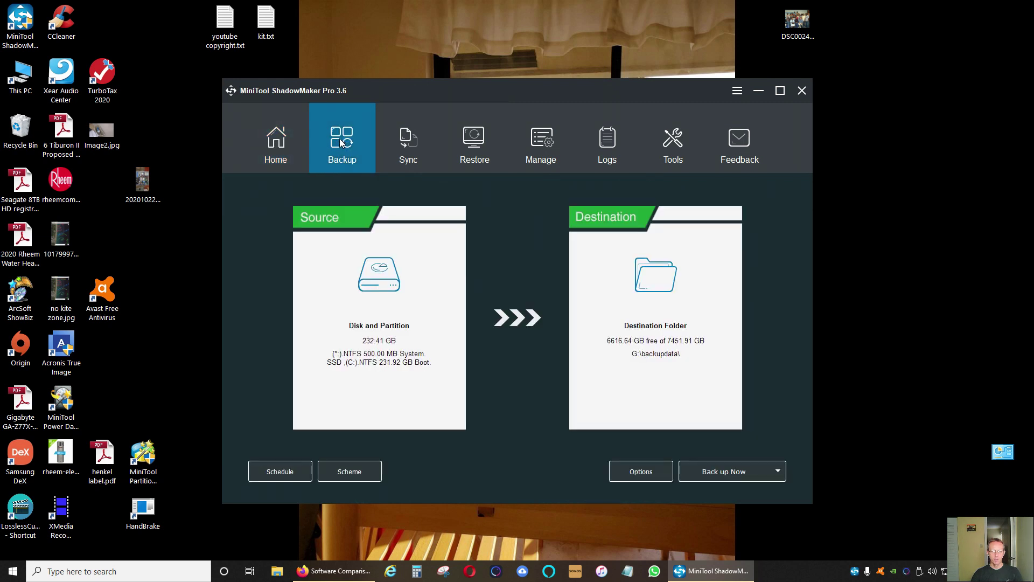
{"action": "left_click", "coordinate": [413, 306]}
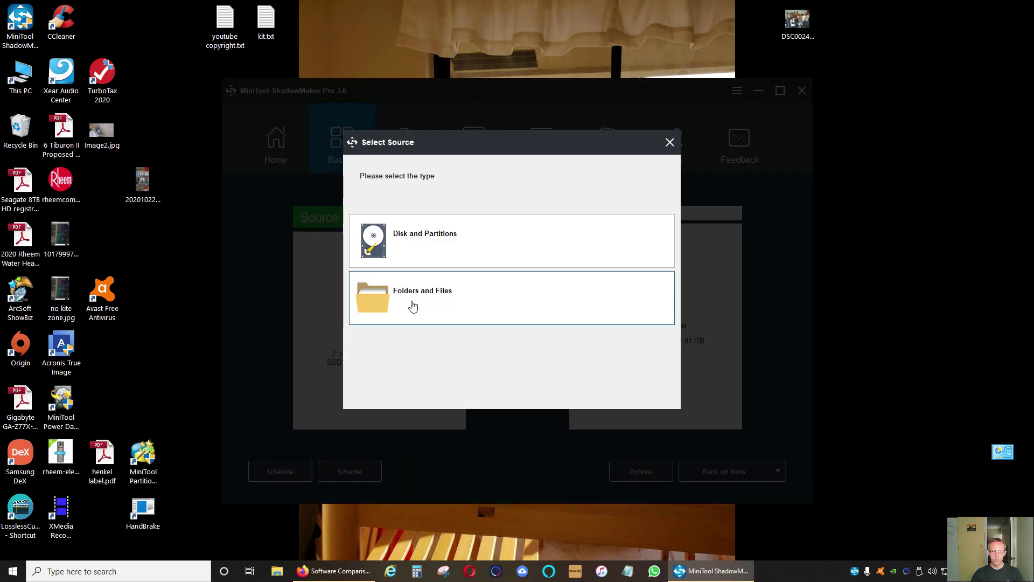
{"action": "left_click", "coordinate": [450, 248]}
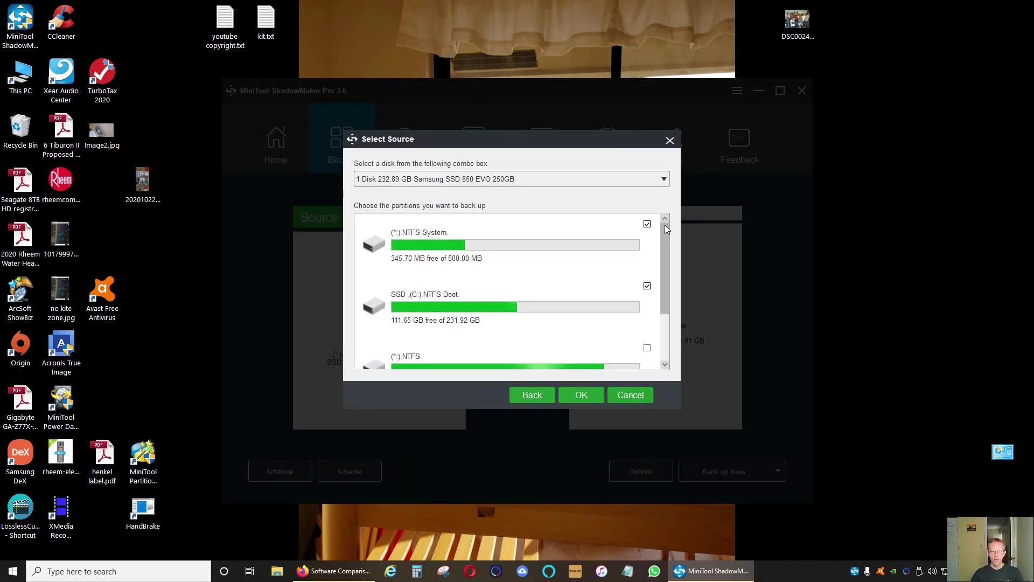
{"action": "scroll", "coordinate": [665, 253], "scroll_direction": "down", "scroll_amount": 2}
{"action": "scroll", "coordinate": [665, 282], "scroll_direction": "up", "scroll_amount": 2}
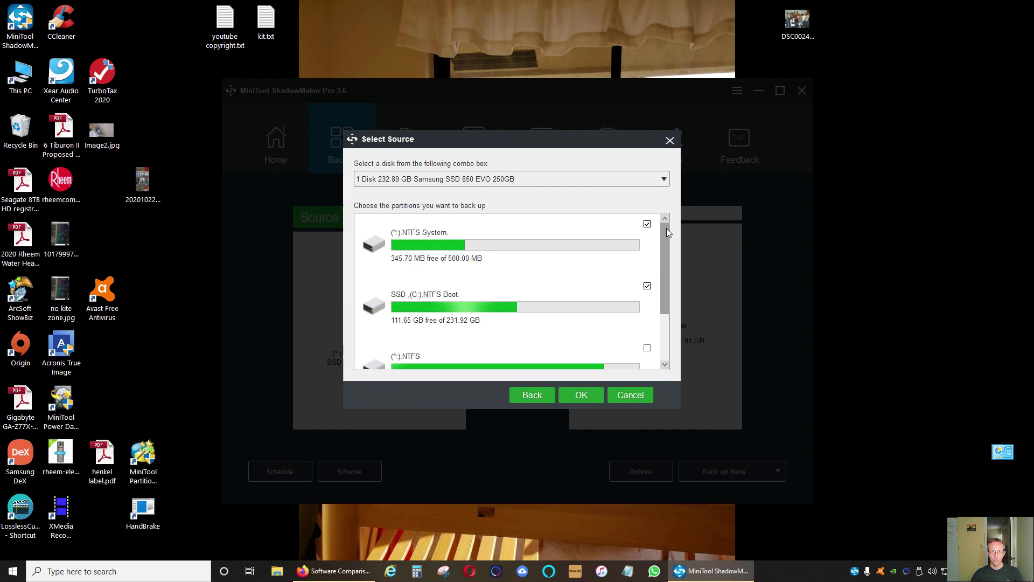
{"action": "left_click", "coordinate": [670, 141]}
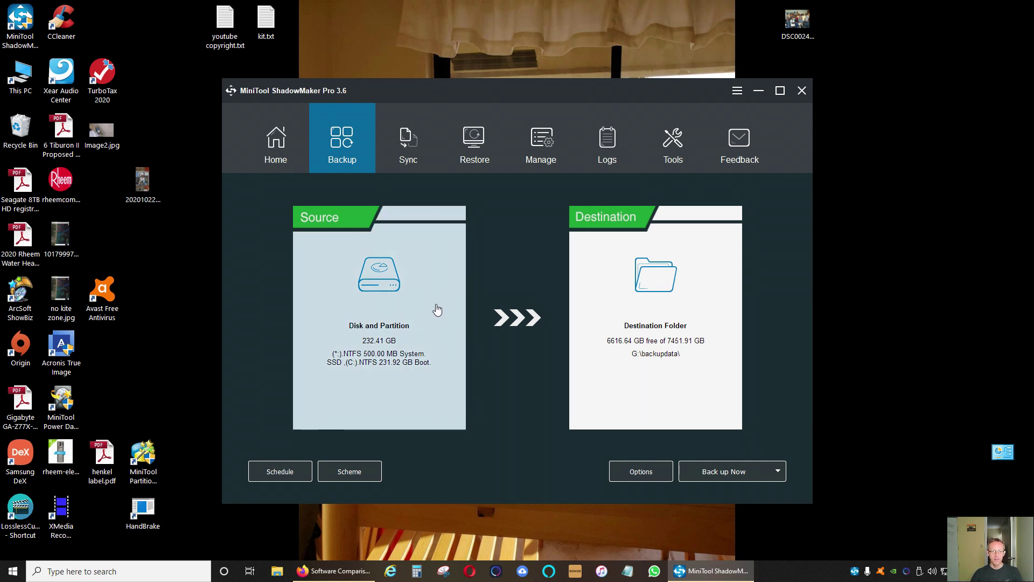
{"action": "left_click", "coordinate": [438, 310]}
- Select the D:\My Documents folders as source, unticking My Music, My Pictures and My Videos
{"action": "left_click", "coordinate": [445, 302]}
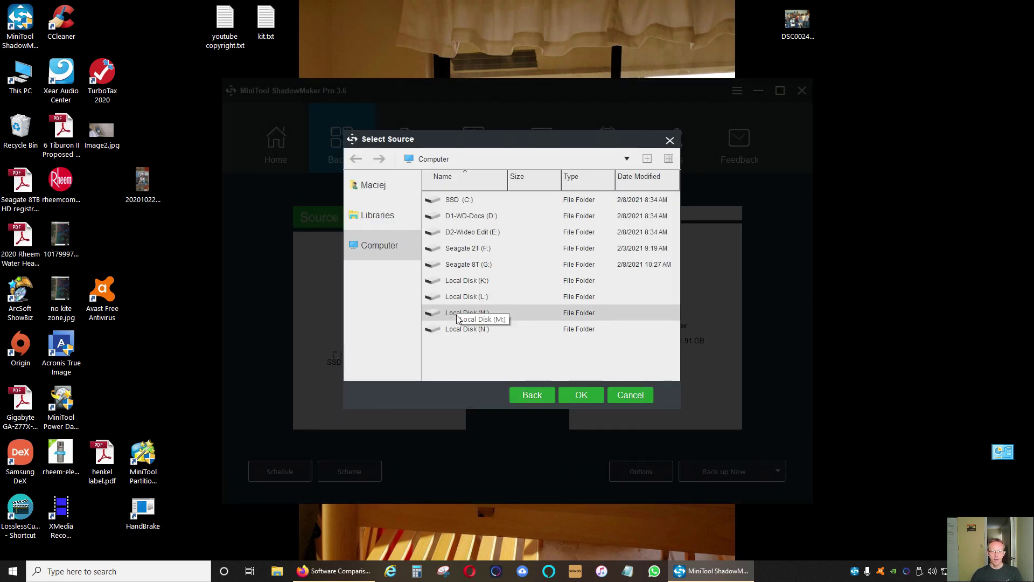
{"action": "left_click", "coordinate": [502, 218]}
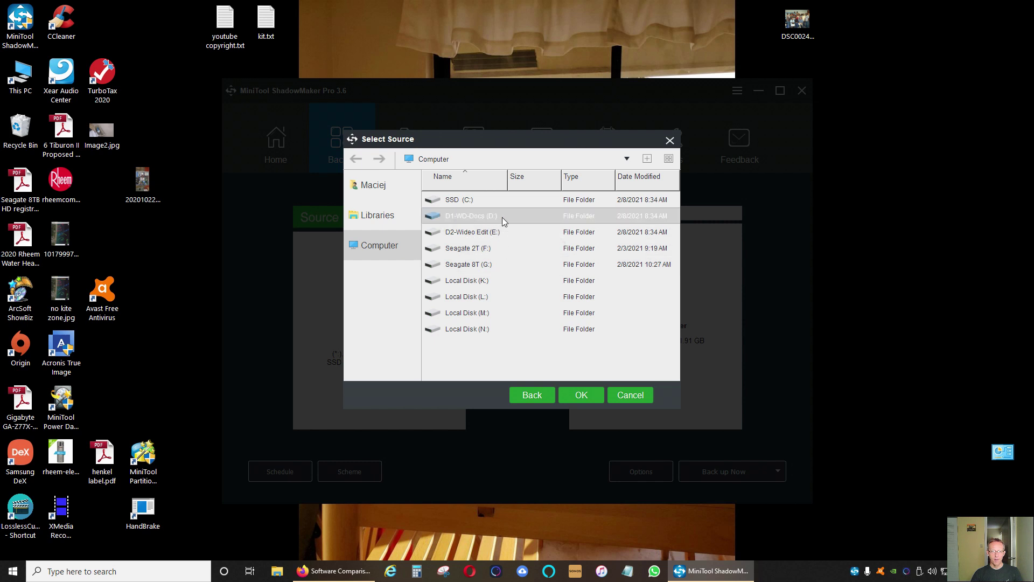
{"action": "double_click", "coordinate": [503, 217]}
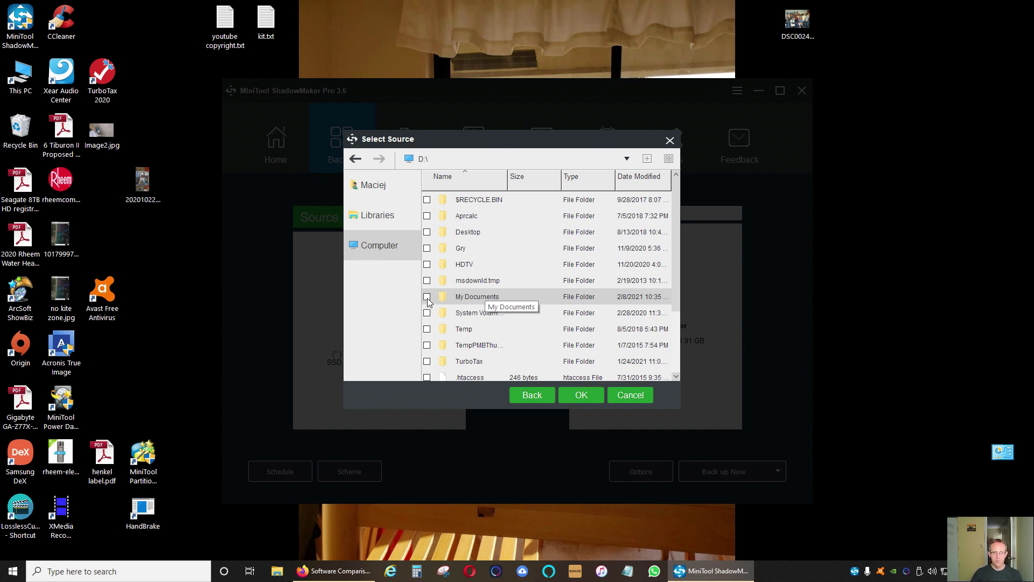
{"action": "double_click", "coordinate": [514, 297]}
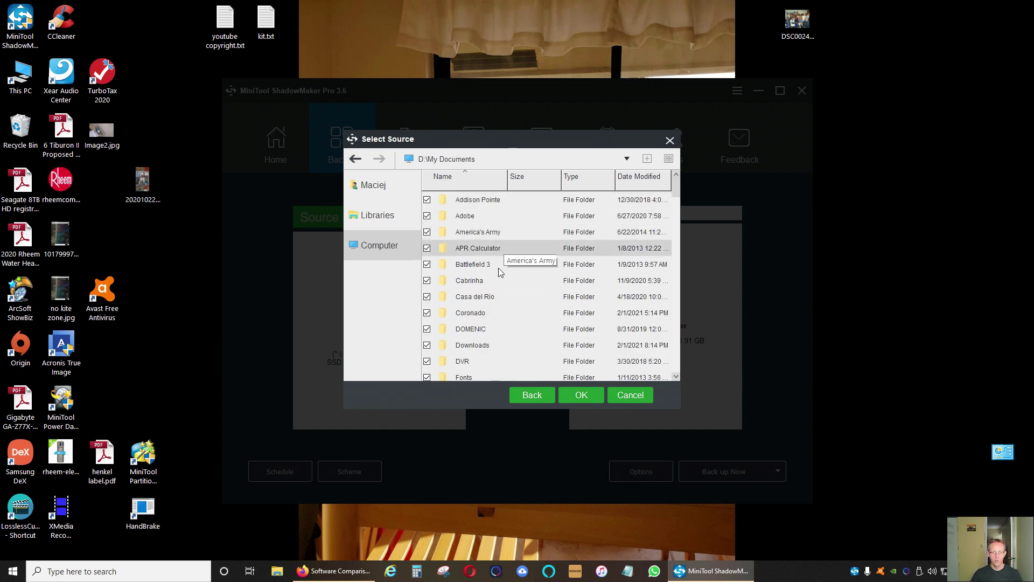
{"action": "scroll", "coordinate": [496, 283], "scroll_direction": "down", "scroll_amount": 2}
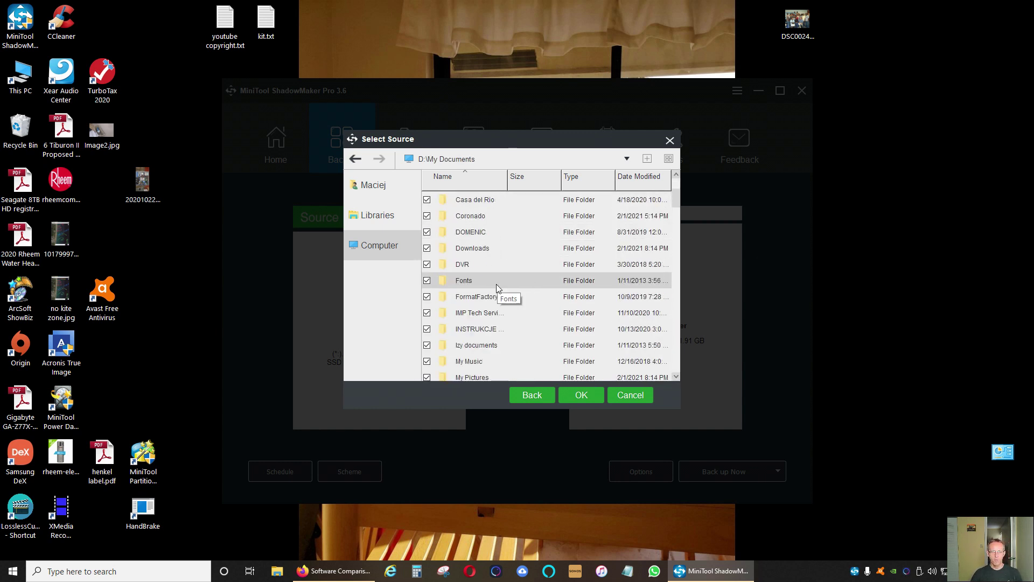
{"action": "scroll", "coordinate": [497, 286], "scroll_direction": "down", "scroll_amount": 2}
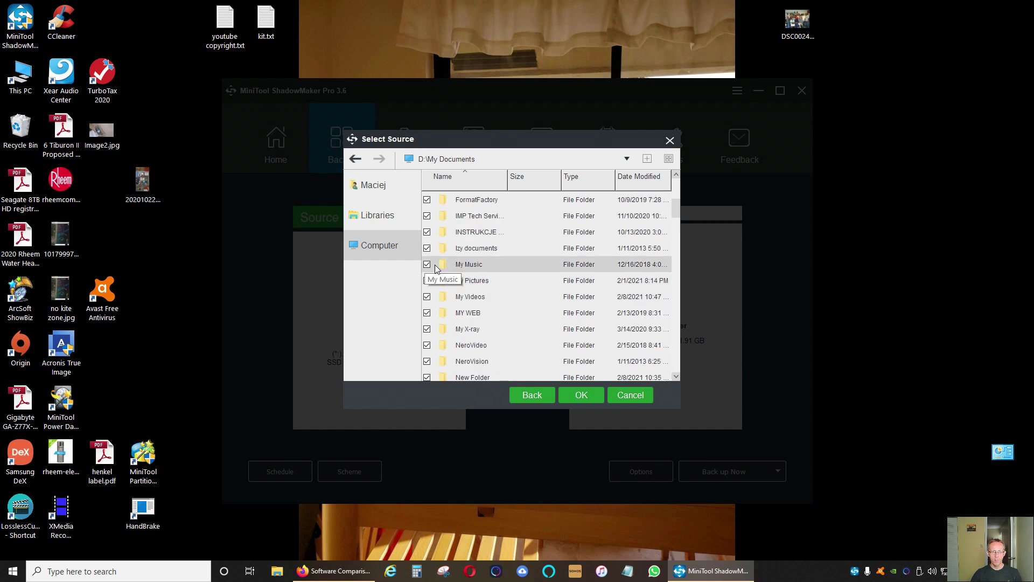
{"action": "left_click", "coordinate": [428, 265]}
{"action": "left_click", "coordinate": [427, 281]}
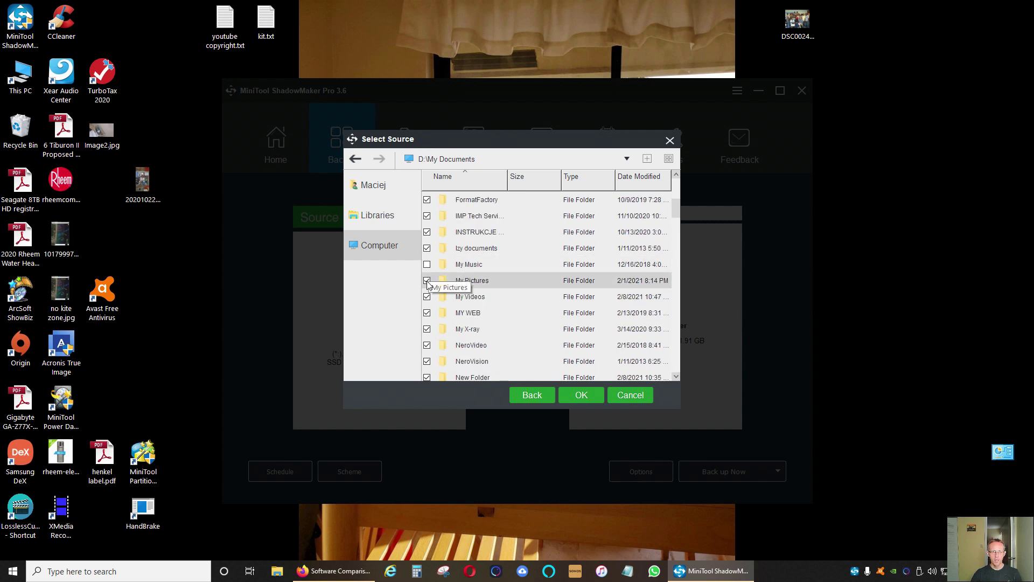
{"action": "left_click", "coordinate": [427, 297]}
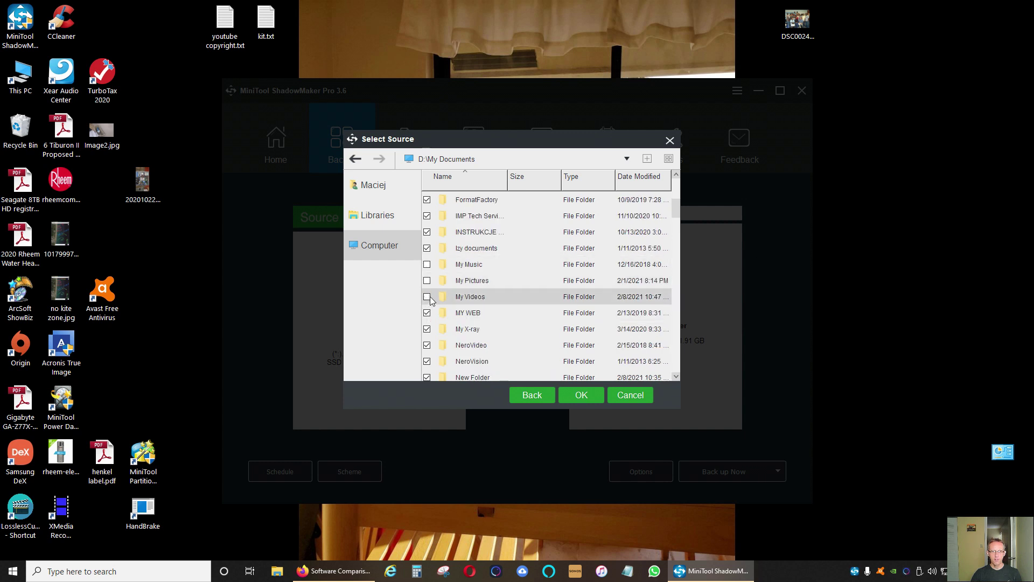
{"action": "left_click", "coordinate": [586, 396]}
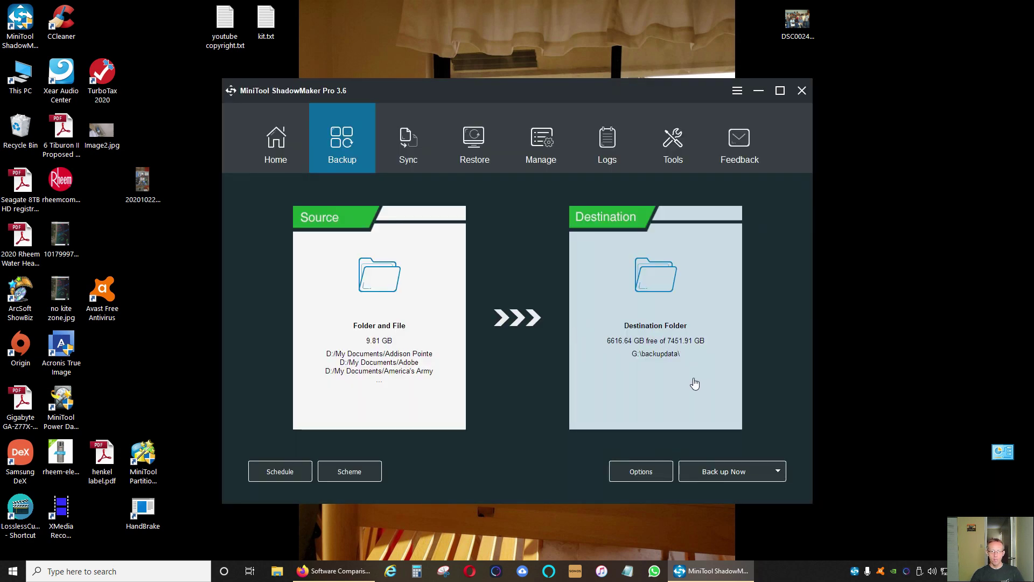
- Set the backup destination to the Mini Tools folder on Seagate 8T (G:)
{"action": "left_click", "coordinate": [669, 391]}
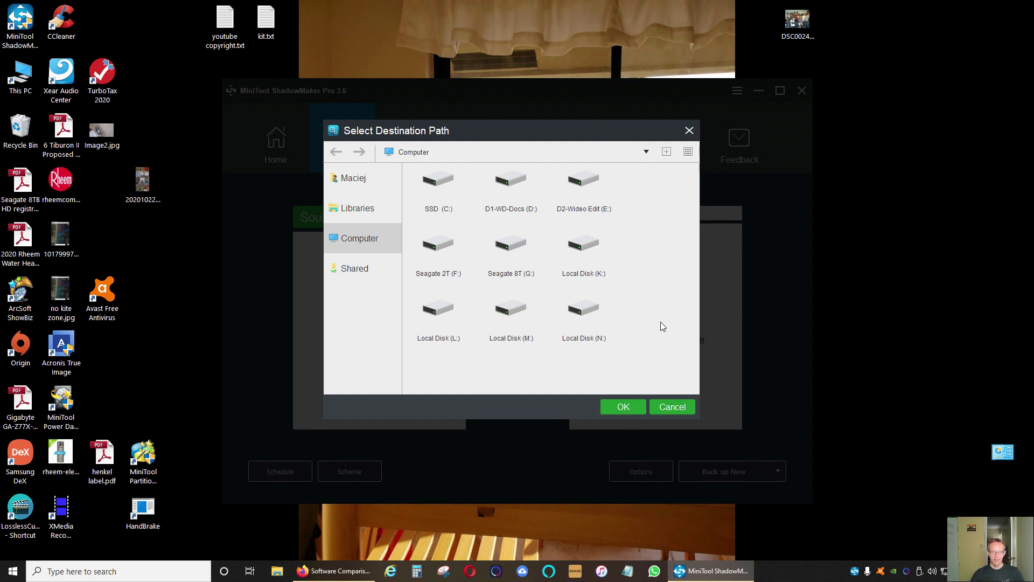
{"action": "double_click", "coordinate": [514, 249]}
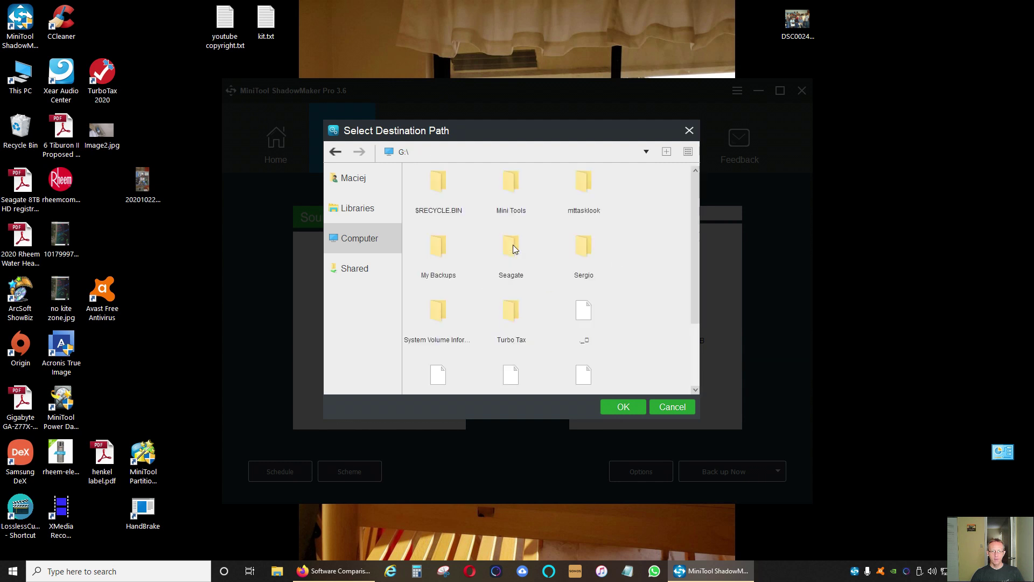
{"action": "double_click", "coordinate": [513, 183]}
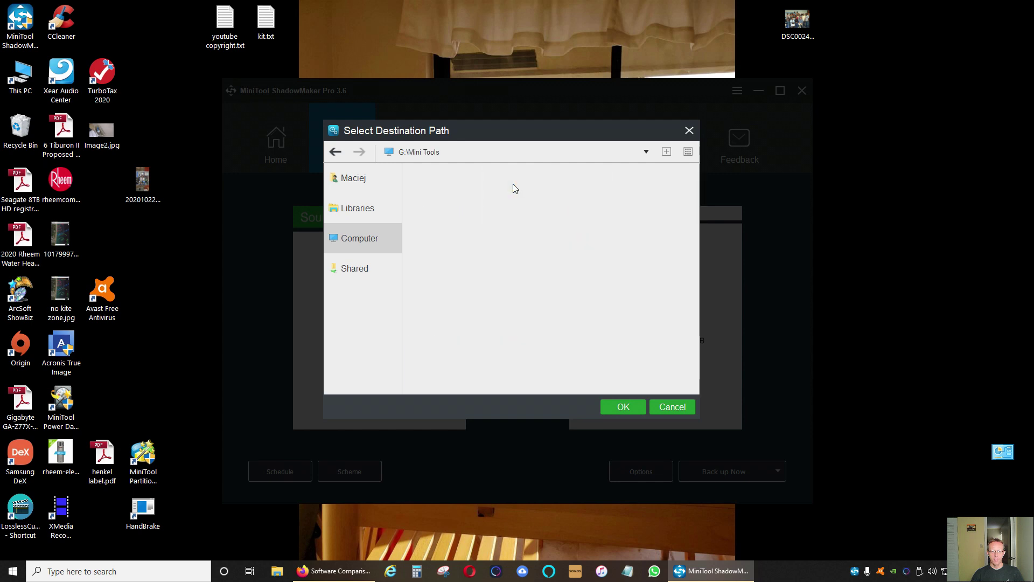
{"action": "left_click", "coordinate": [624, 407]}
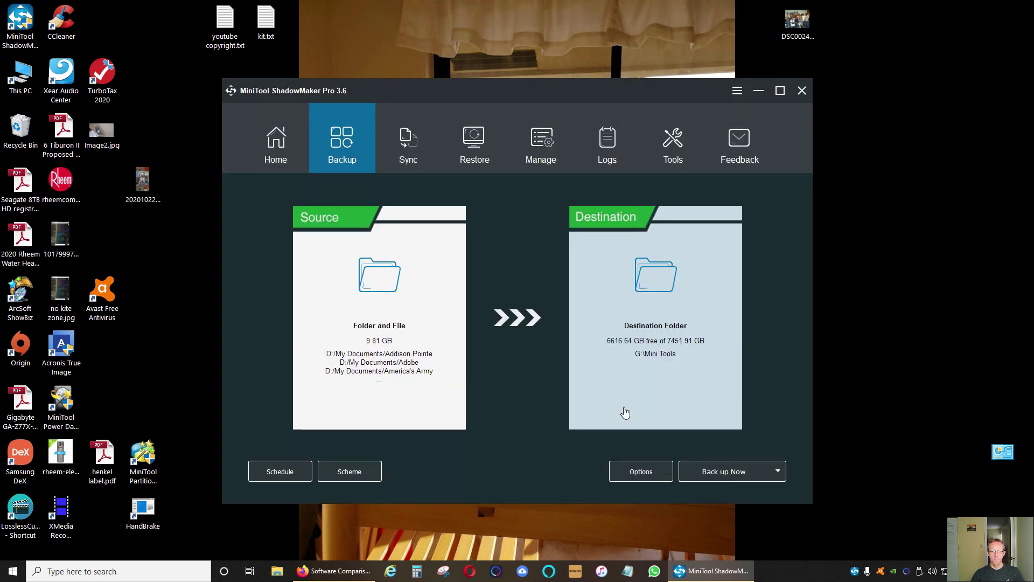
- Review every tab of the image backup options and keep the defaults
{"action": "left_click", "coordinate": [641, 471]}
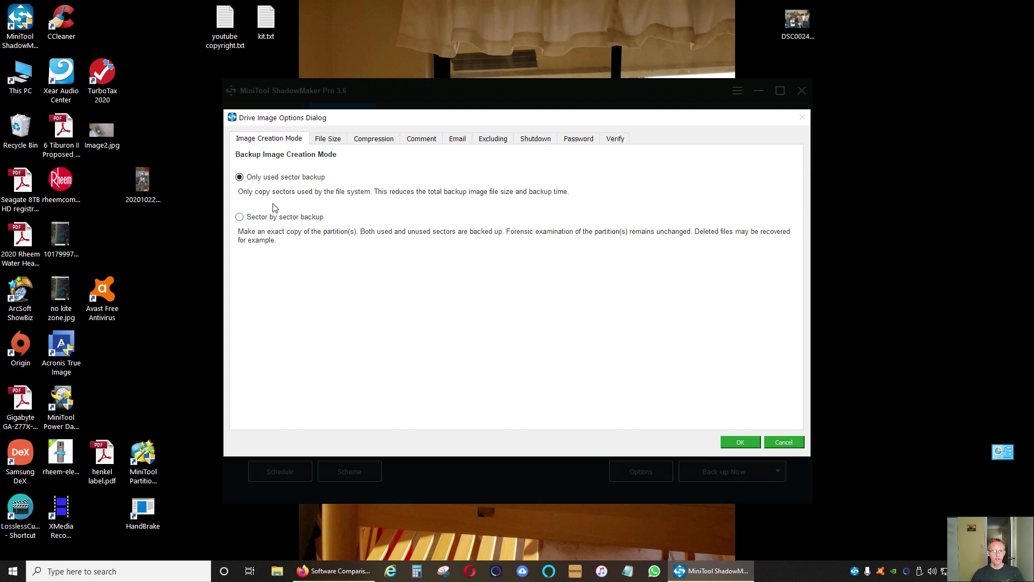
{"action": "left_click", "coordinate": [329, 141]}
{"action": "left_click", "coordinate": [371, 141]}
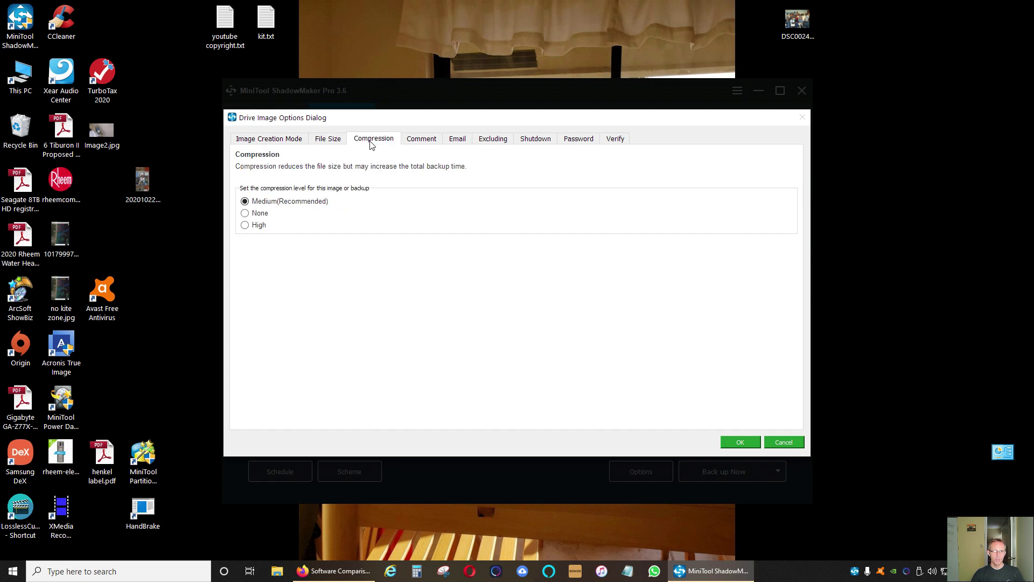
{"action": "left_click", "coordinate": [419, 142]}
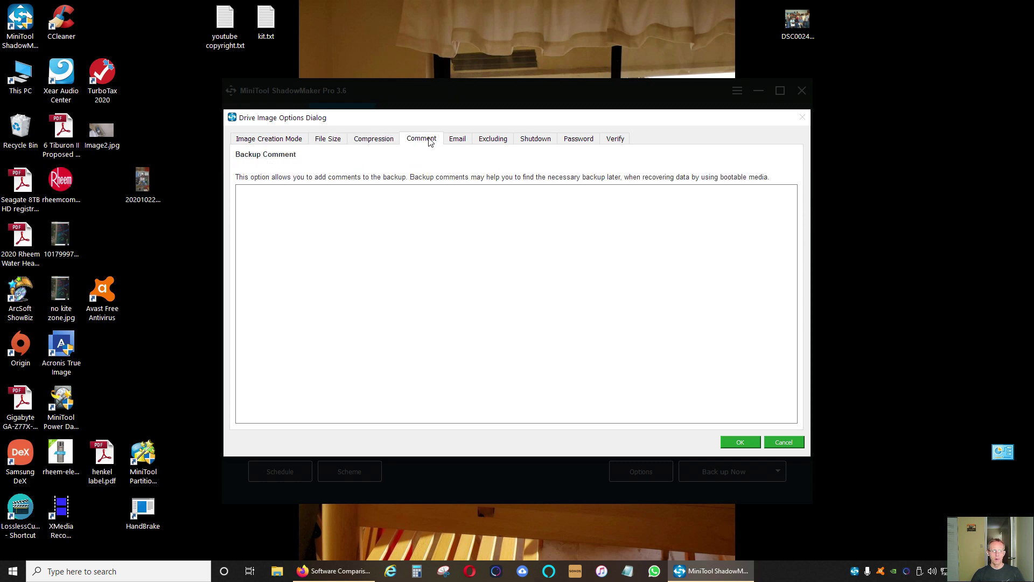
{"action": "left_click", "coordinate": [457, 141]}
{"action": "left_click", "coordinate": [493, 141]}
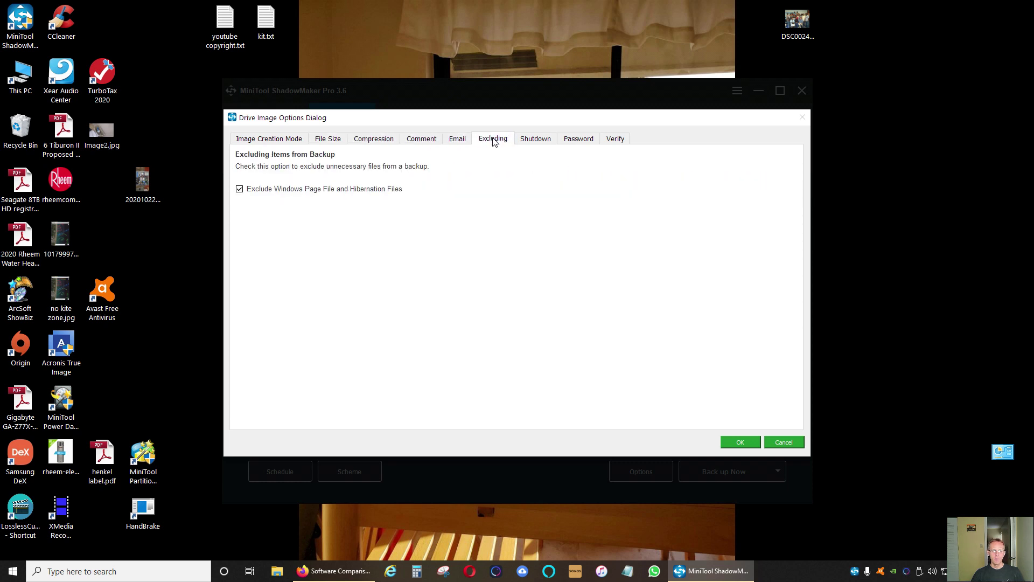
{"action": "left_click", "coordinate": [543, 141]}
{"action": "left_click", "coordinate": [577, 140]}
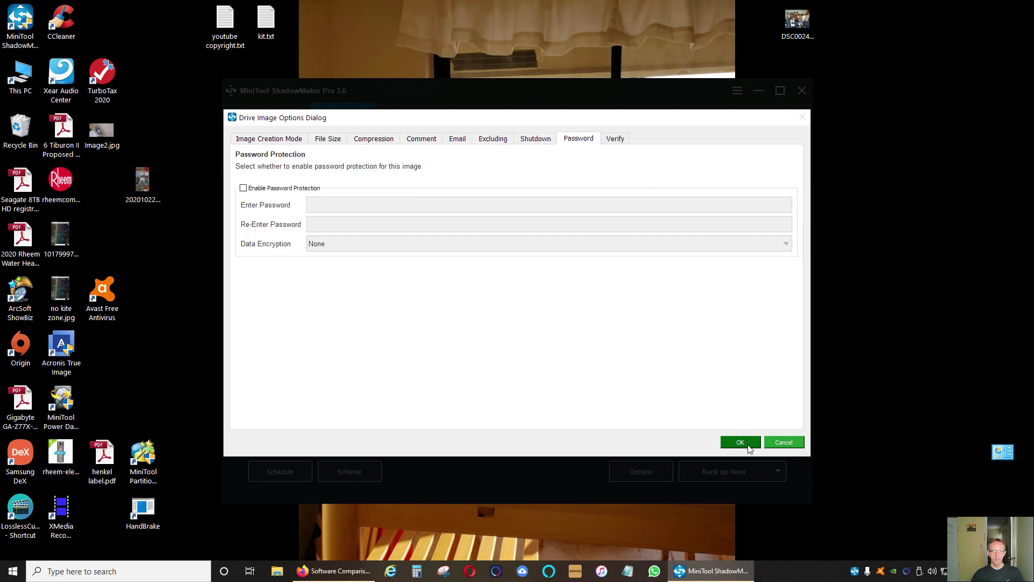
{"action": "left_click", "coordinate": [747, 445]}
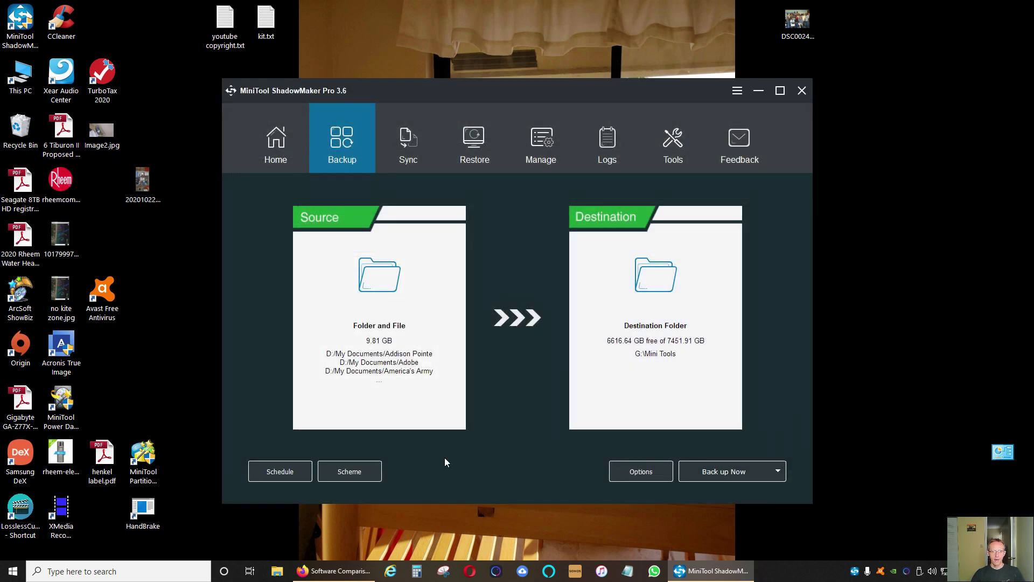
- Turn on the backup scheme with Incremental selected
{"action": "left_click", "coordinate": [360, 474]}
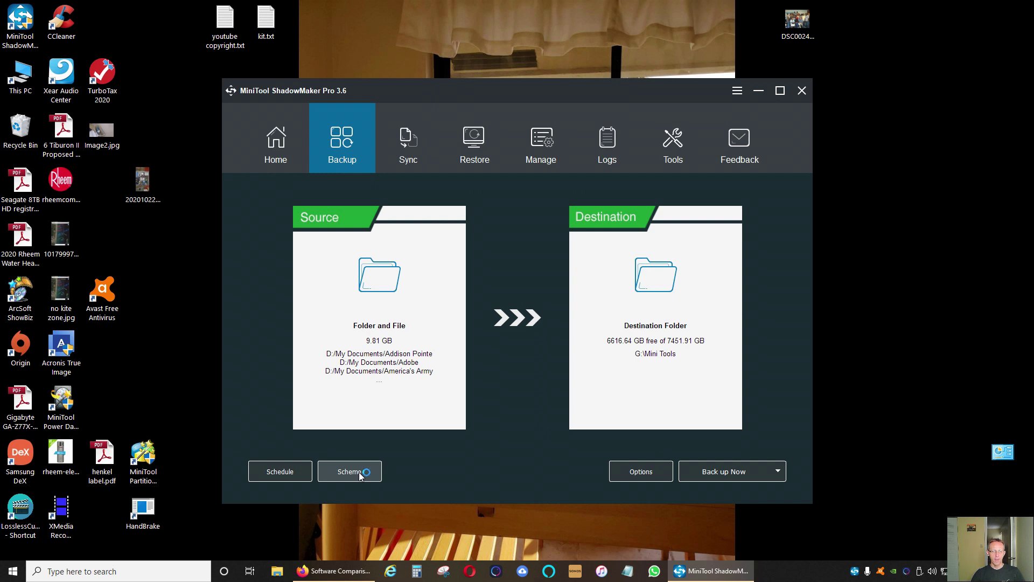
{"action": "left_click", "coordinate": [366, 377]}
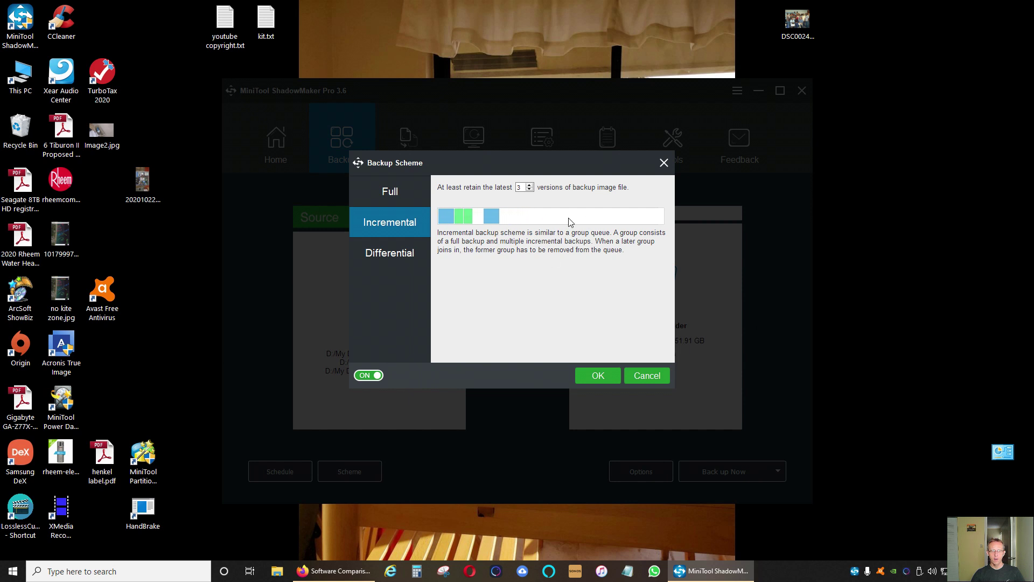
{"action": "left_click", "coordinate": [595, 375]}
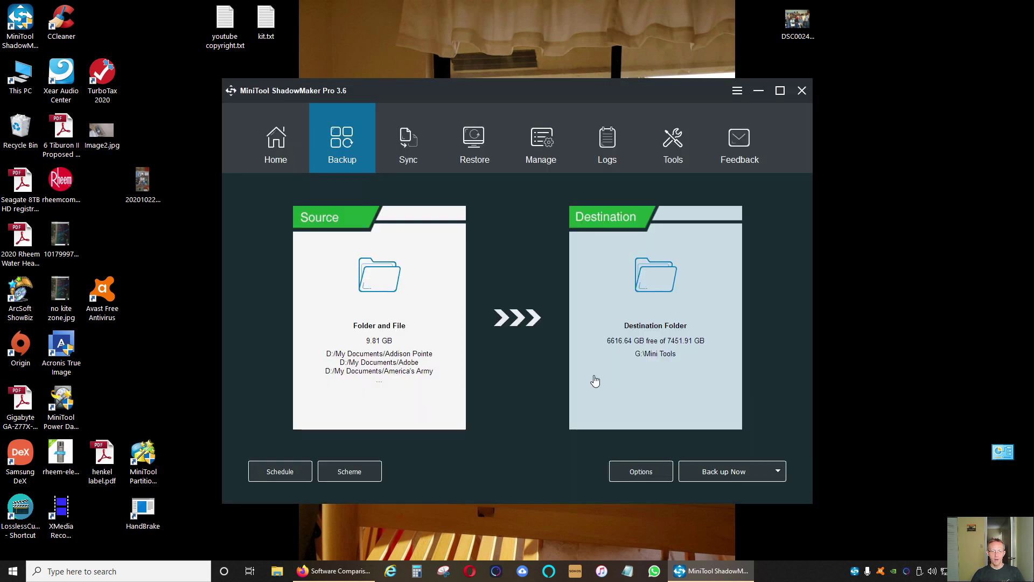
- Schedule the backup weekly on Monday, then start it immediately with Back up Now
{"action": "left_click", "coordinate": [281, 473]}
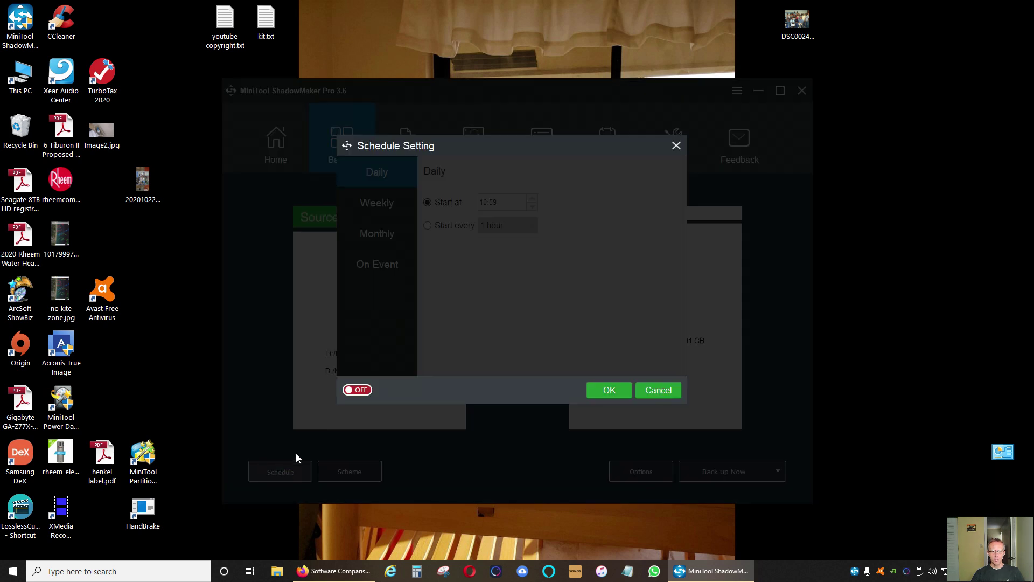
{"action": "left_click", "coordinate": [370, 390]}
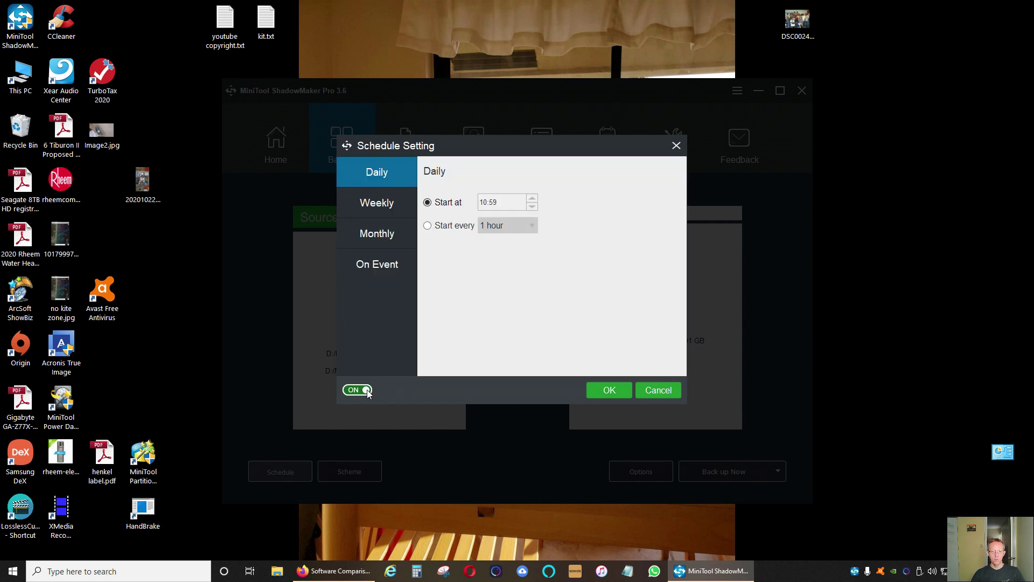
{"action": "left_click", "coordinate": [379, 202]}
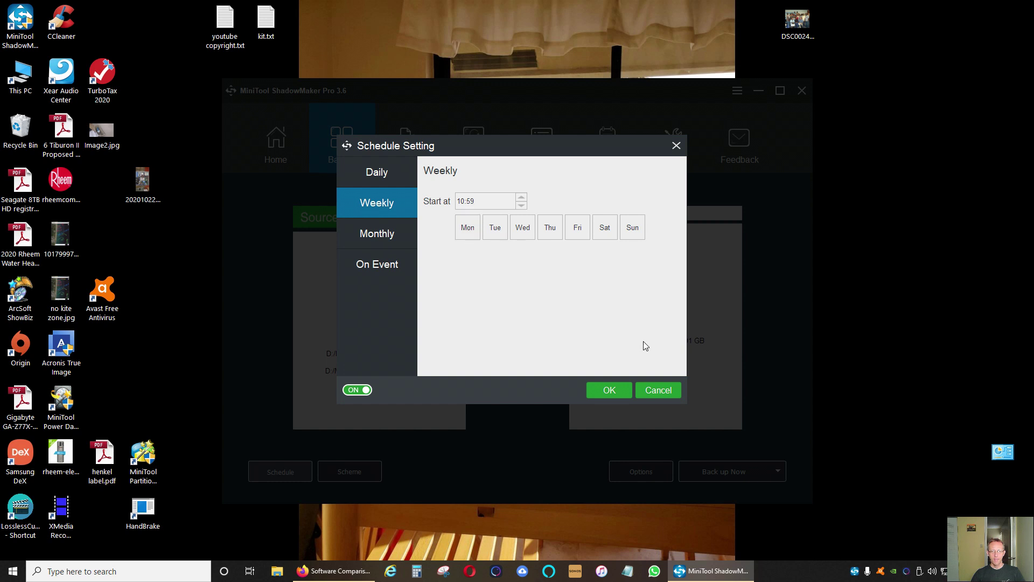
{"action": "left_click", "coordinate": [609, 393]}
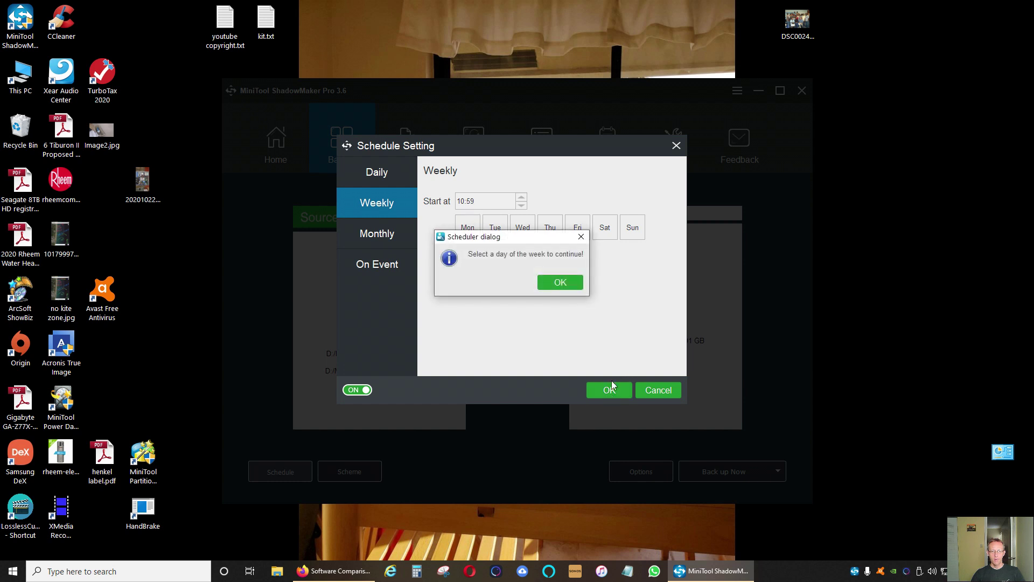
{"action": "left_click", "coordinate": [559, 285]}
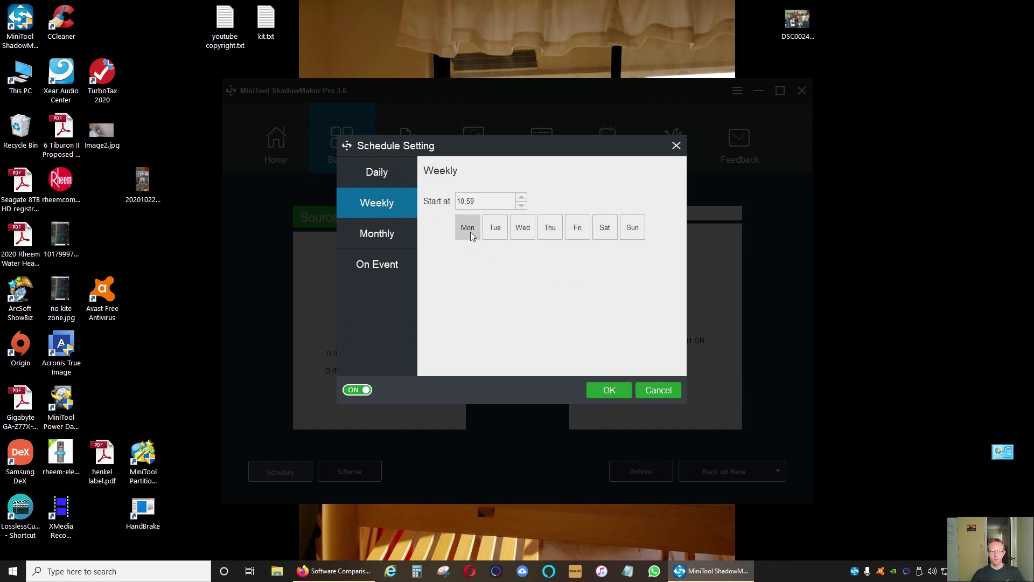
{"action": "left_click", "coordinate": [612, 393]}
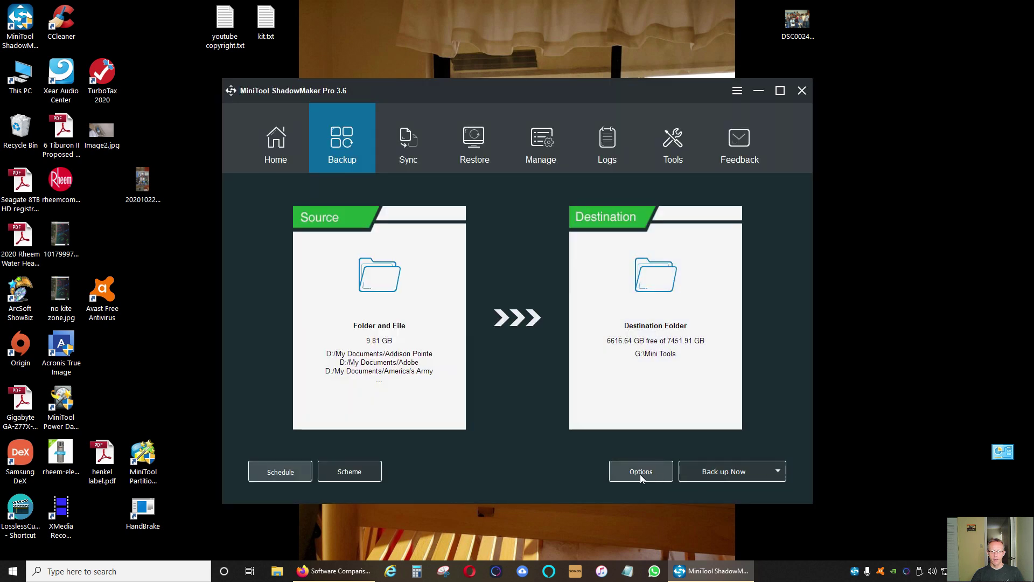
{"action": "left_click", "coordinate": [723, 473]}
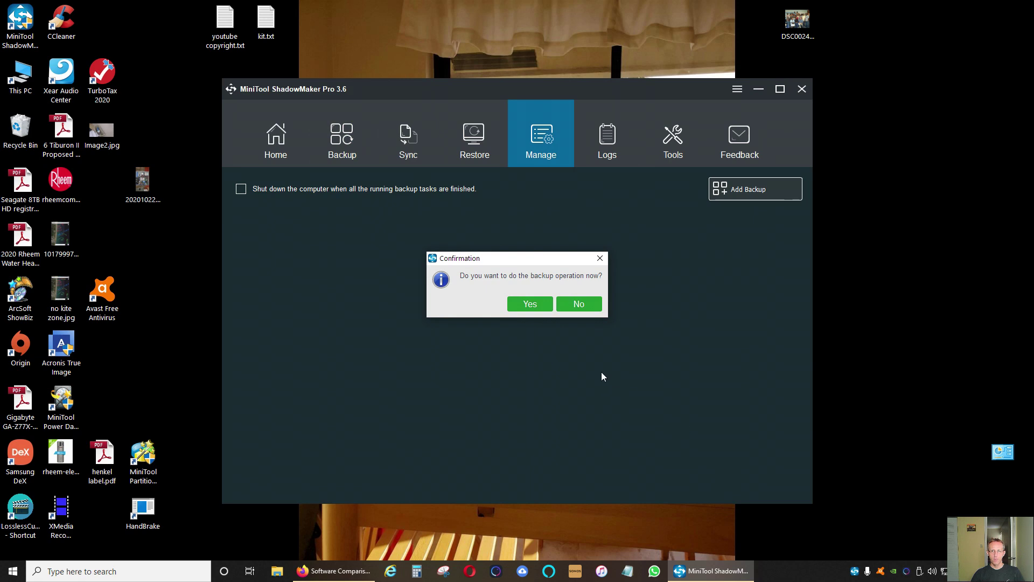
{"action": "left_click", "coordinate": [531, 303]}
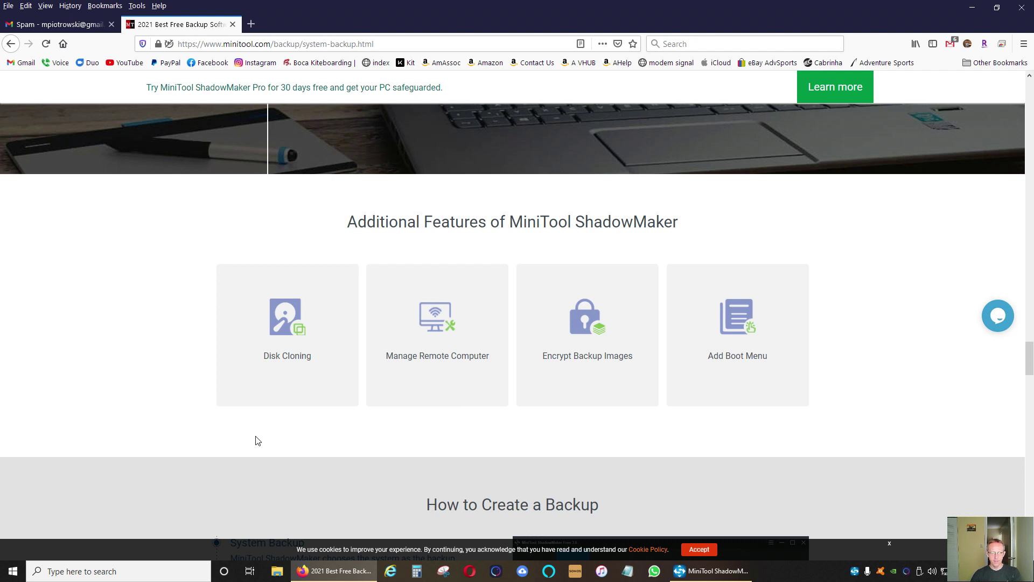
{"action": "mouse_move", "coordinate": [288, 382]}
{"action": "mouse_move", "coordinate": [458, 395]}
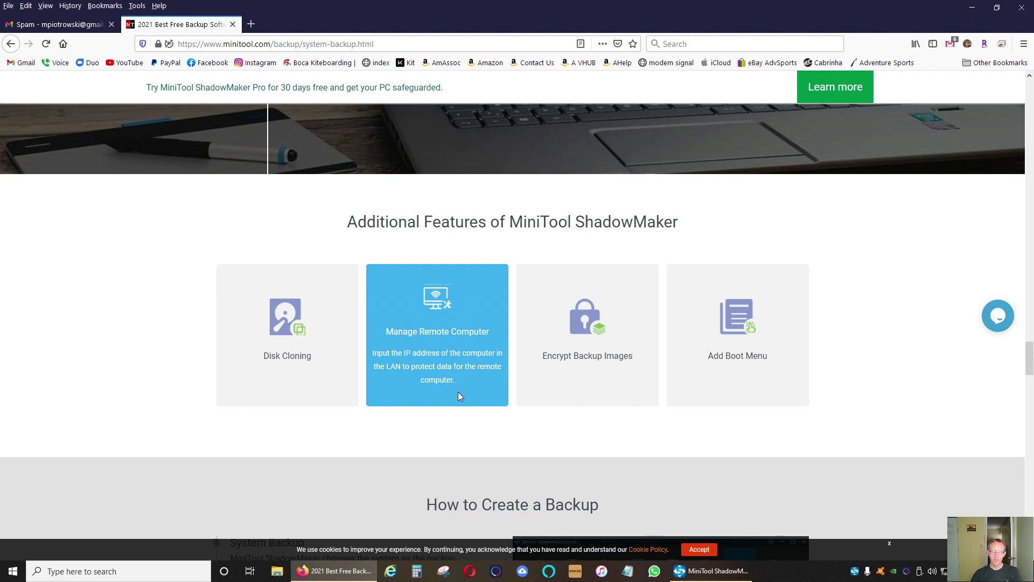
{"action": "mouse_move", "coordinate": [752, 385]}
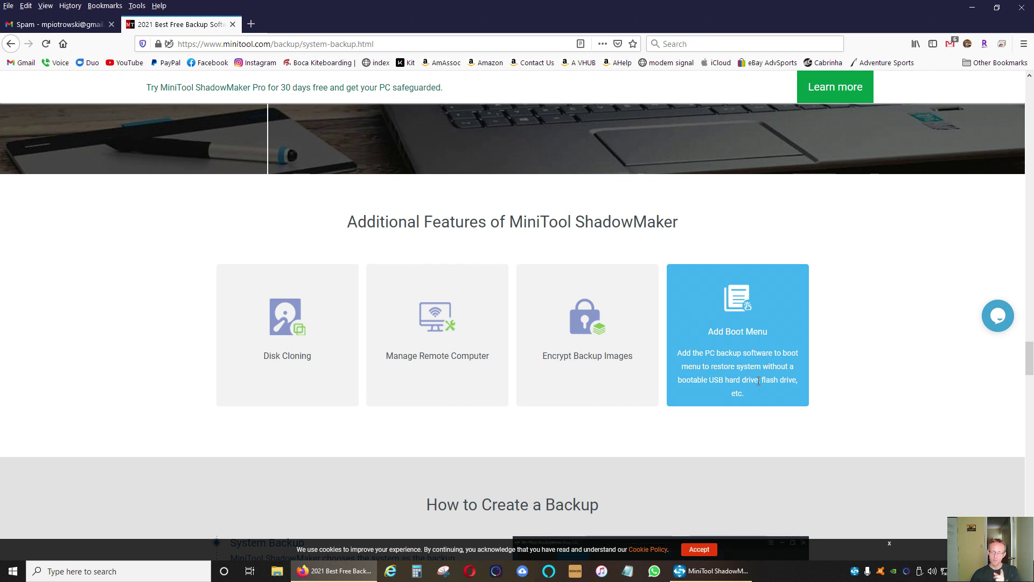
{"action": "scroll", "coordinate": [759, 381], "scroll_direction": "down", "scroll_amount": 2}
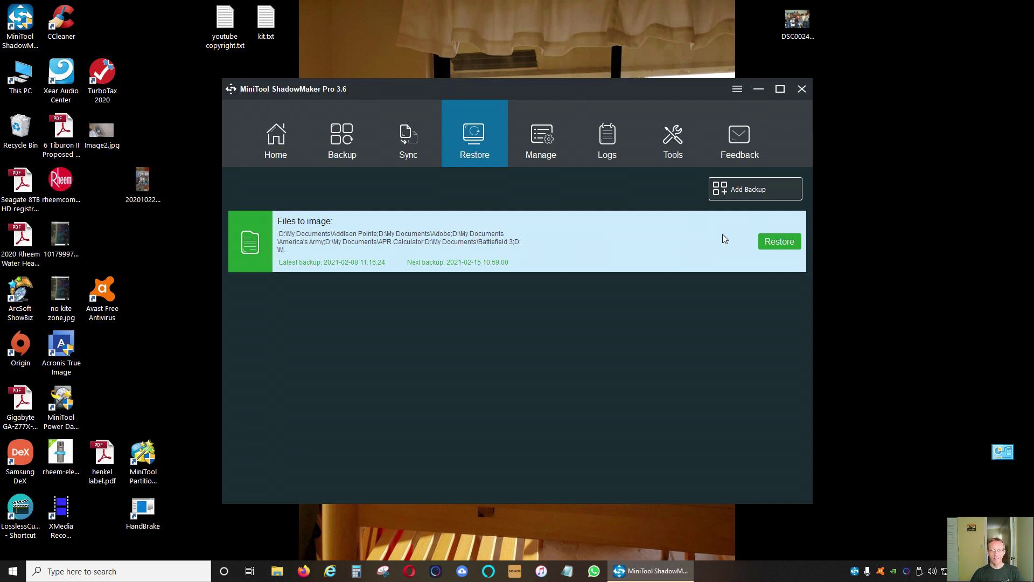
- Check the task Logs for both backup runs, then move to the Sync page
{"action": "left_click", "coordinate": [610, 137]}
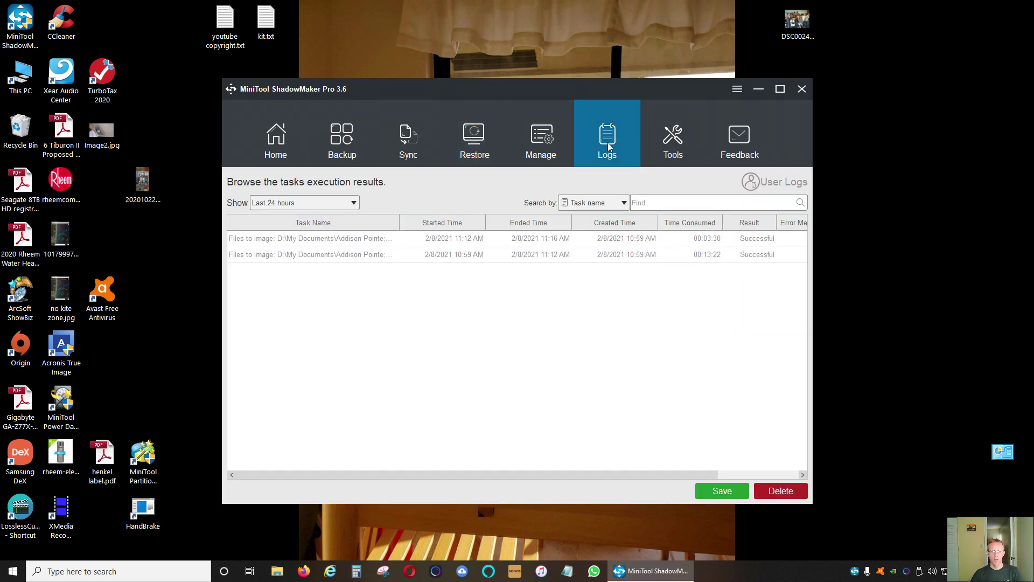
{"action": "left_click", "coordinate": [409, 139]}
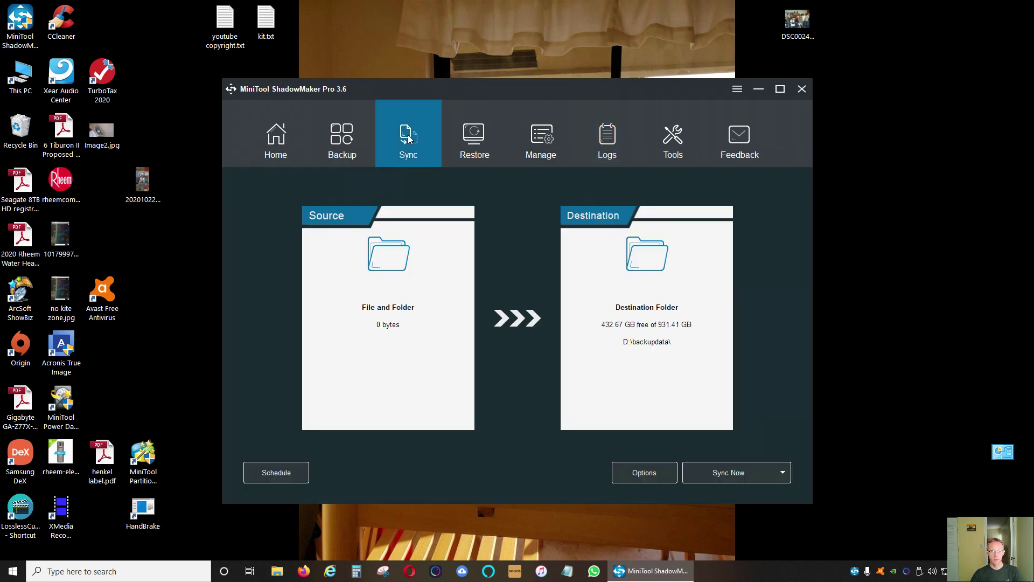
- Choose D:\My Documents as sync source, excluding My Videos, My Pictures and My Music
{"action": "left_click", "coordinate": [441, 289]}
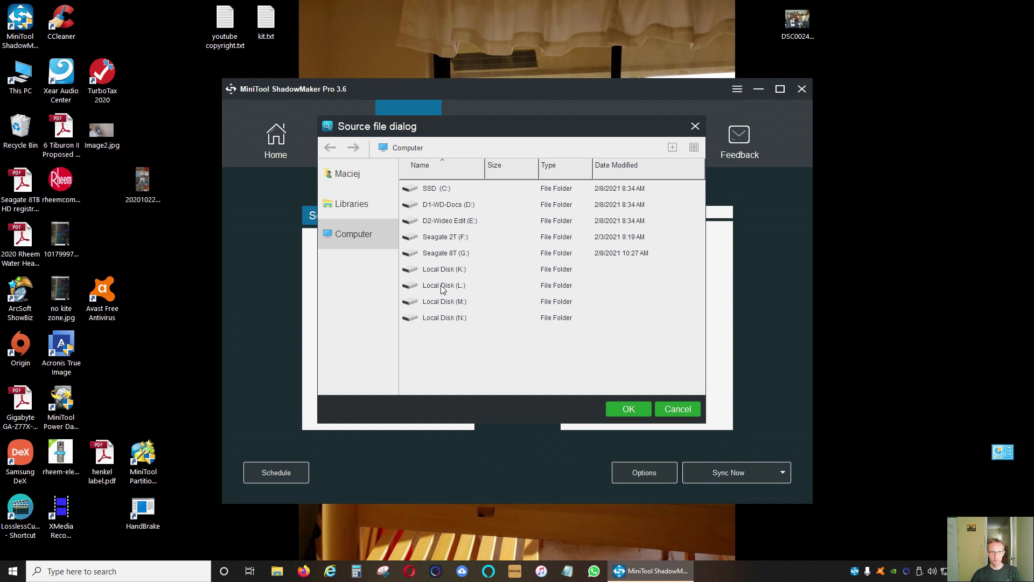
{"action": "double_click", "coordinate": [471, 205]}
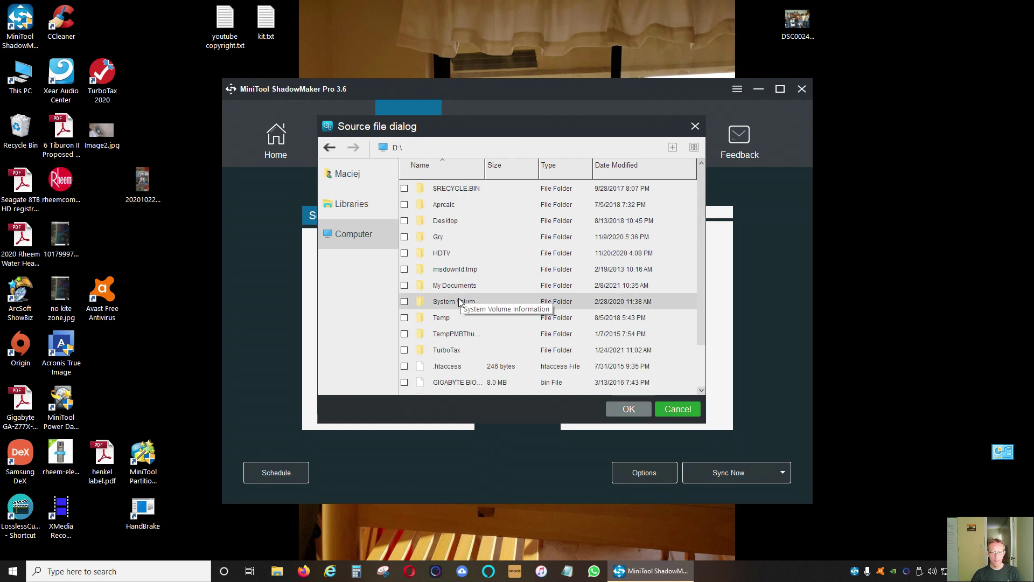
{"action": "left_click", "coordinate": [404, 286]}
{"action": "double_click", "coordinate": [471, 285]}
{"action": "scroll", "coordinate": [474, 291], "scroll_direction": "down", "scroll_amount": 4}
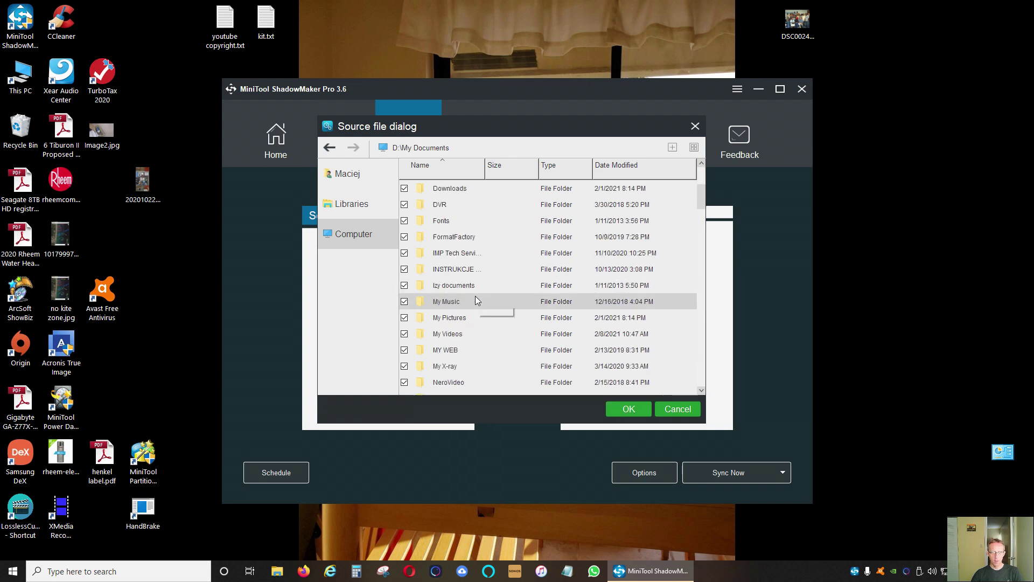
{"action": "left_click", "coordinate": [404, 285]}
{"action": "left_click", "coordinate": [404, 269]}
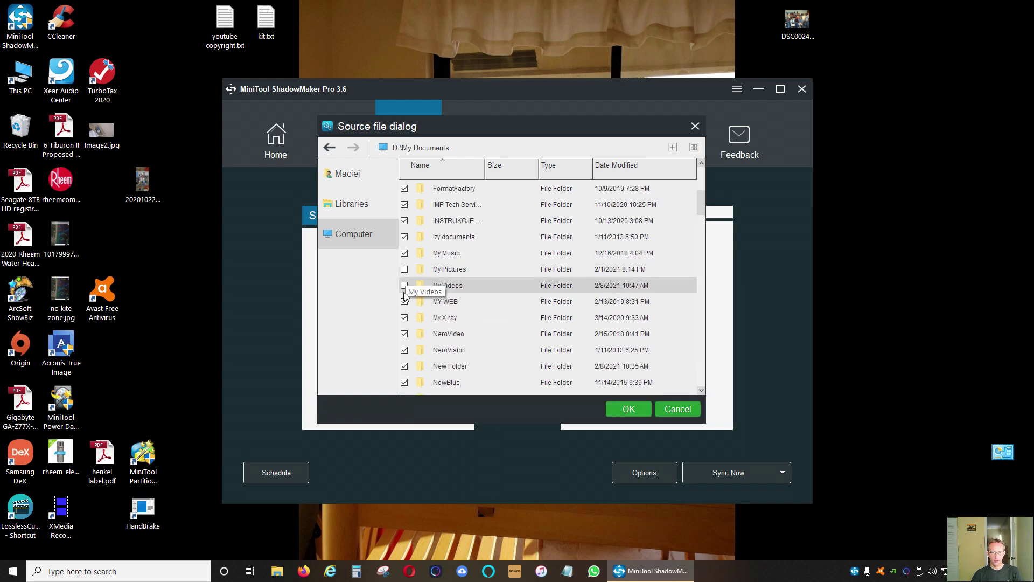
{"action": "left_click", "coordinate": [405, 252]}
{"action": "left_click", "coordinate": [629, 411]}
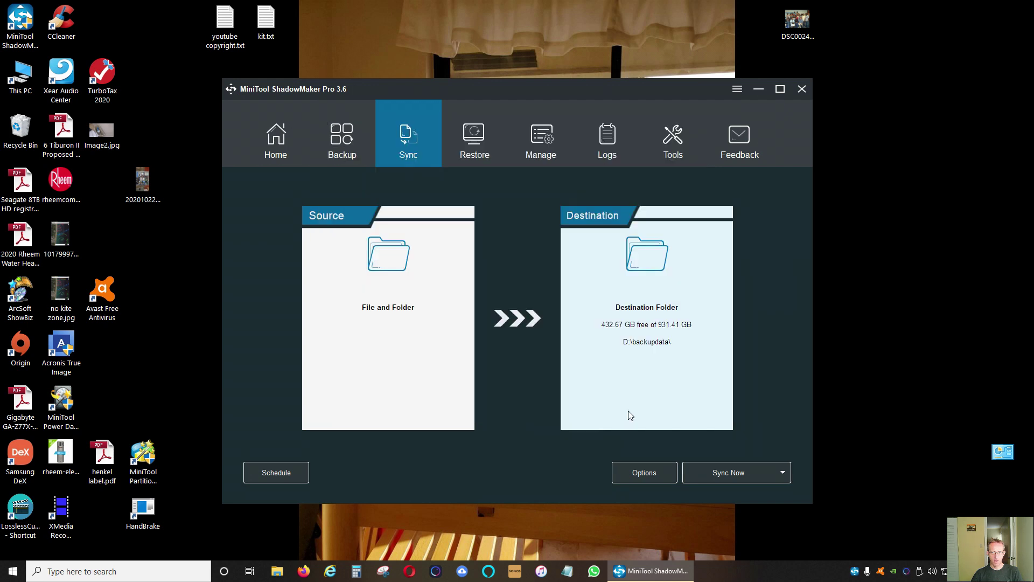
- Set the sync destination to the Mini Tools folder on Seagate 8T (G:)
{"action": "left_click", "coordinate": [681, 384]}
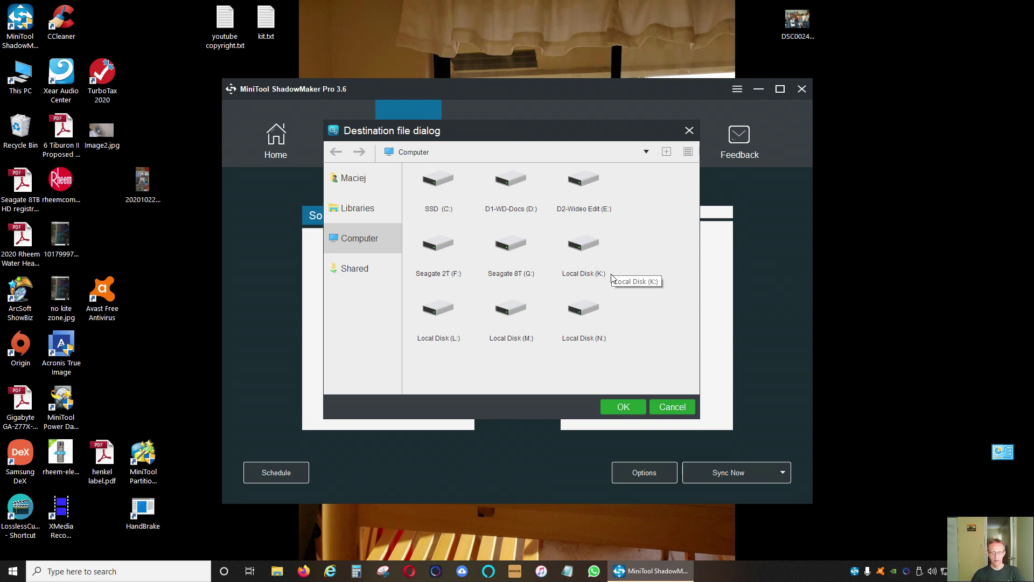
{"action": "left_click", "coordinate": [508, 248]}
{"action": "double_click", "coordinate": [508, 248]}
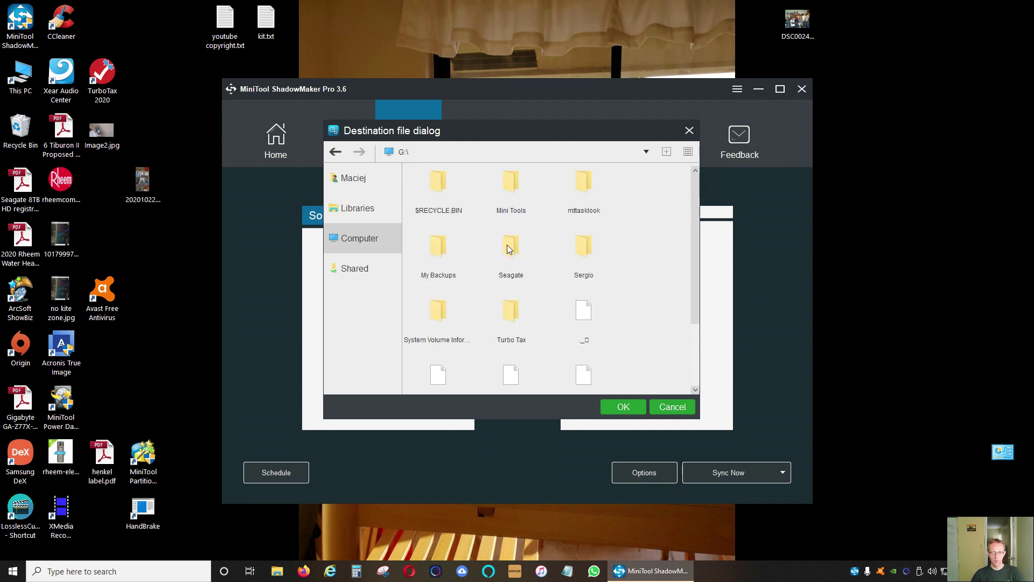
{"action": "double_click", "coordinate": [516, 186]}
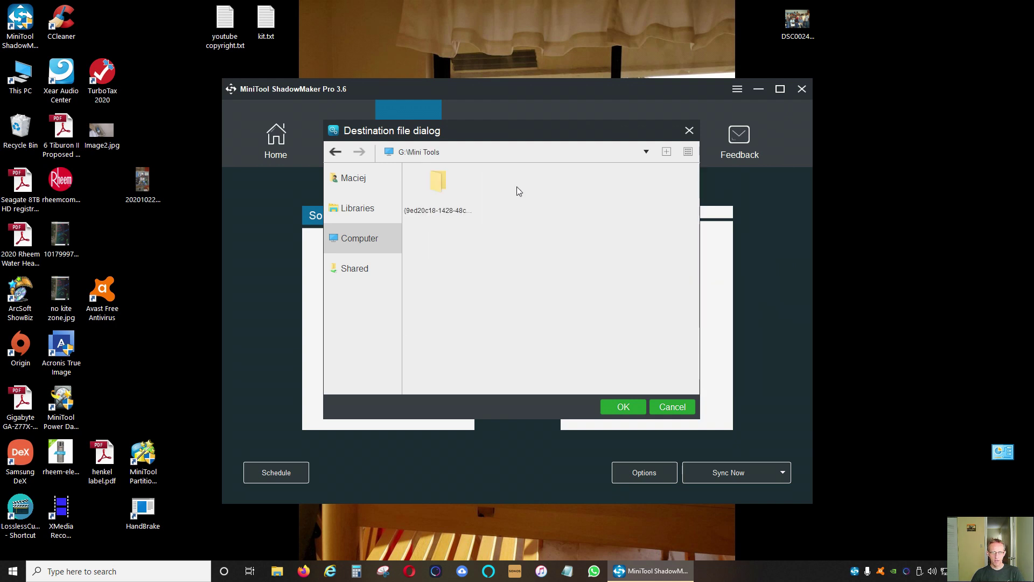
{"action": "left_click", "coordinate": [621, 407]}
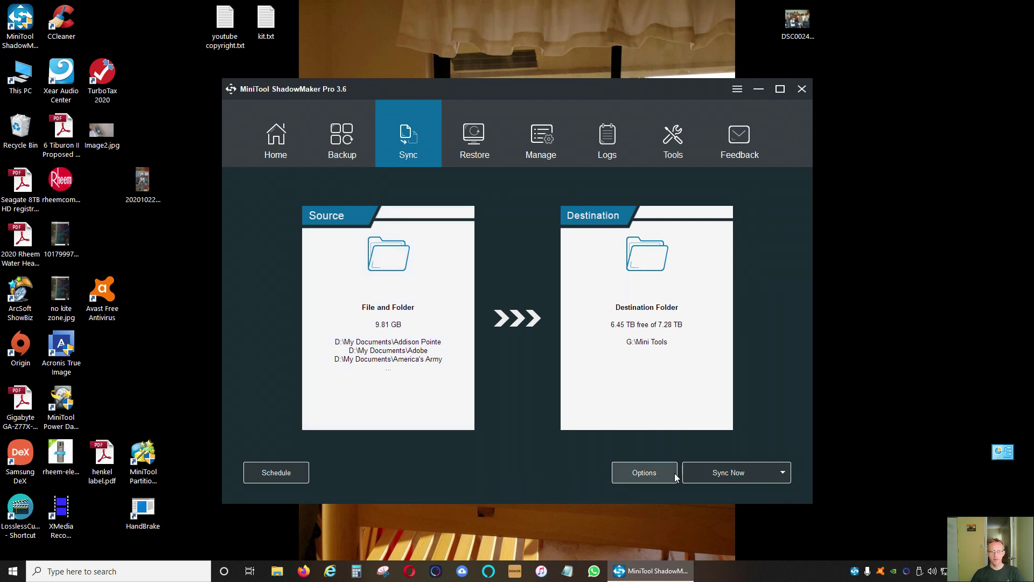
- Look over the sync Comparison and Filter options without changes, then run Sync Now
{"action": "left_click", "coordinate": [784, 473]}
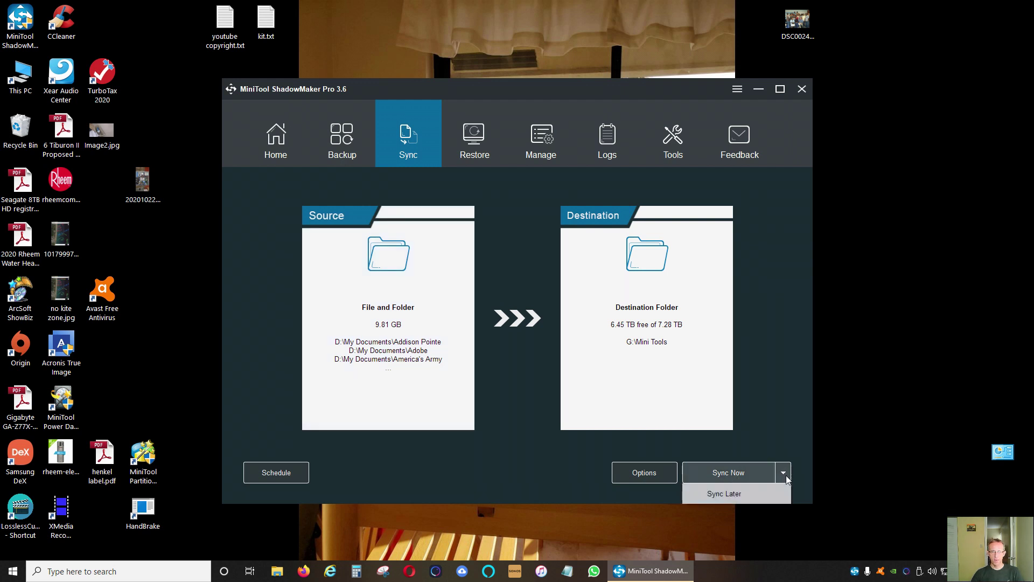
{"action": "left_click", "coordinate": [664, 472]}
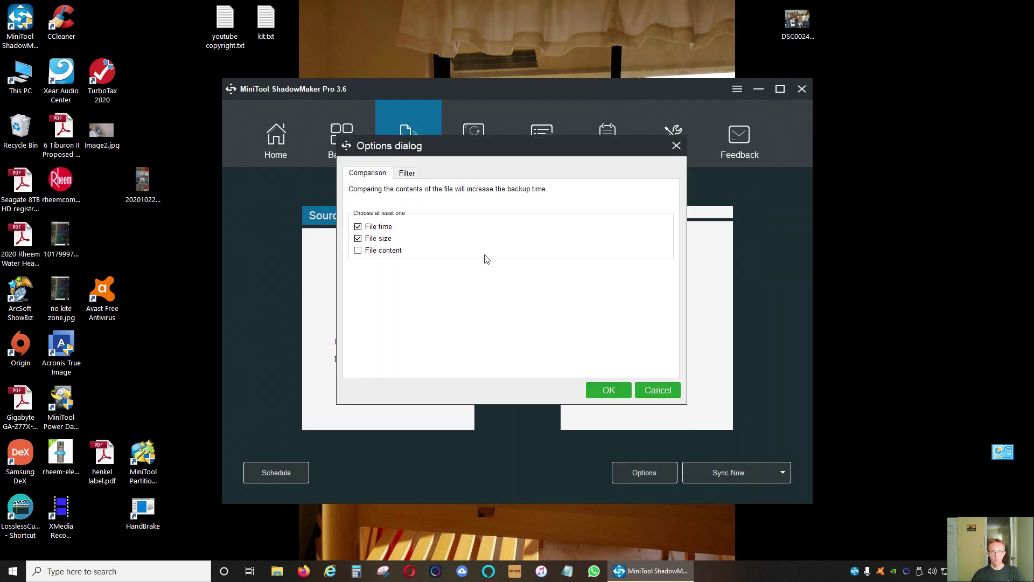
{"action": "left_click", "coordinate": [408, 175]}
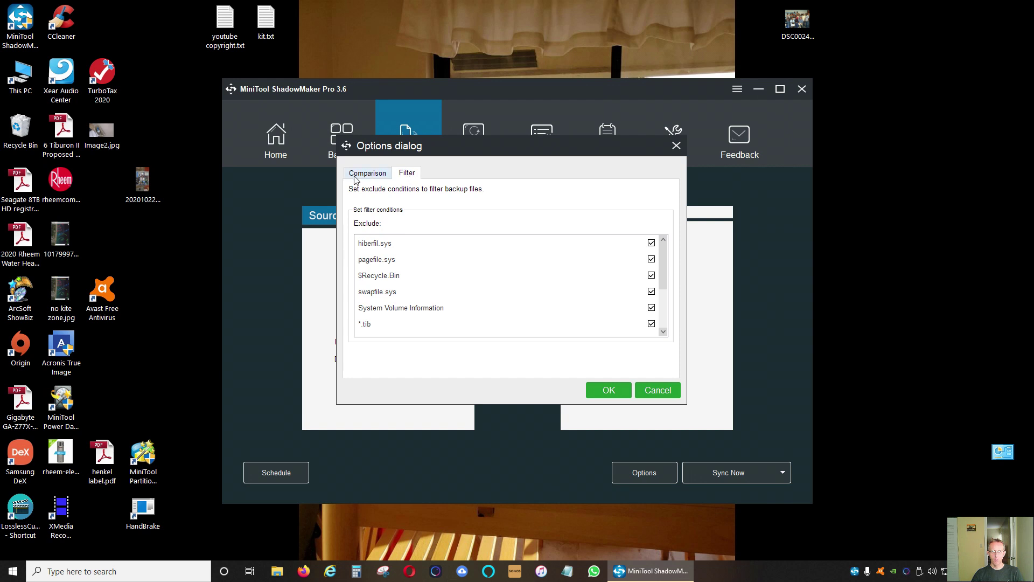
{"action": "left_click", "coordinate": [669, 397]}
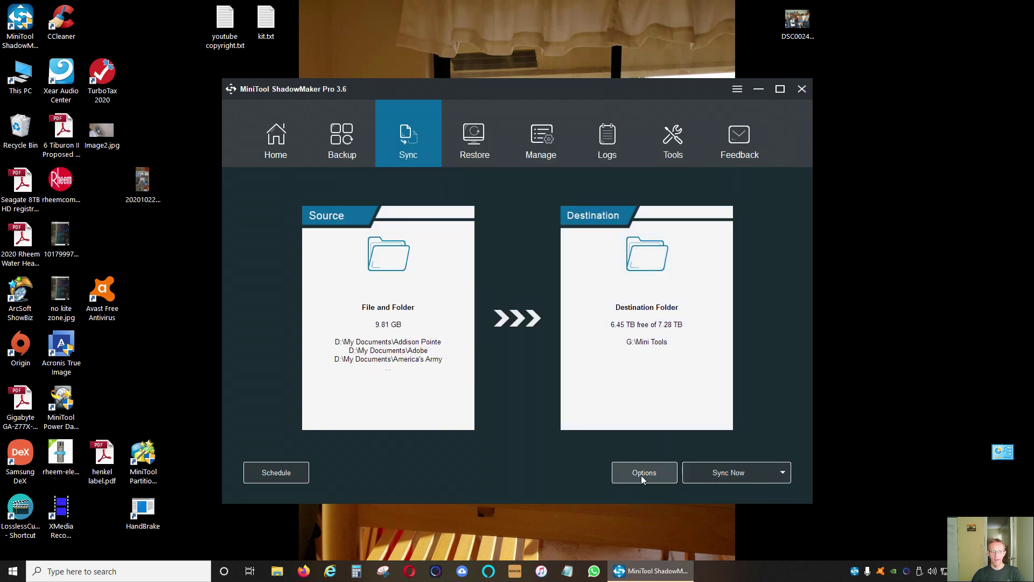
{"action": "left_click", "coordinate": [756, 476]}
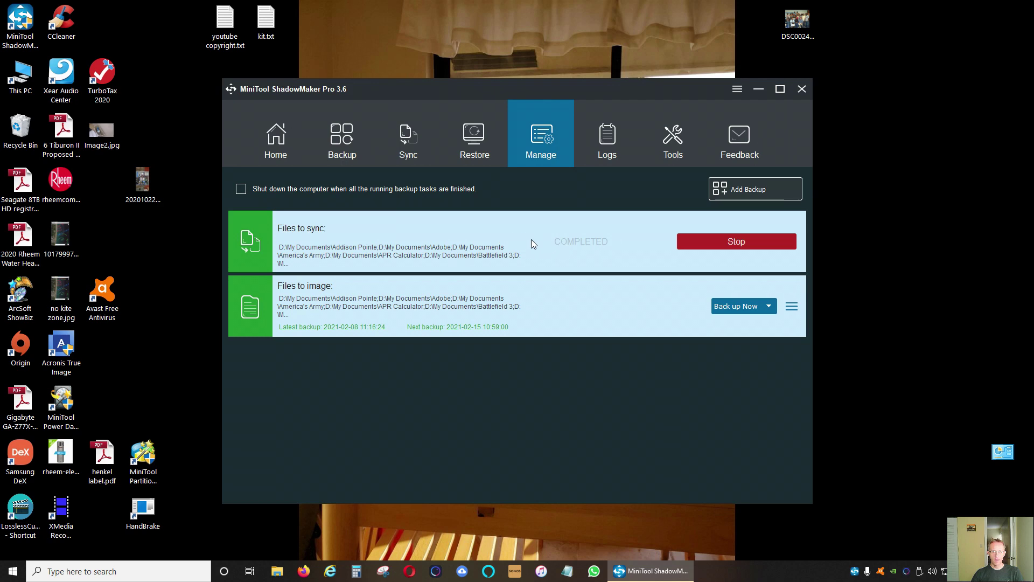
- Browse the Logs and Restore pages, dismissing the running-task warnings
{"action": "left_click", "coordinate": [606, 146]}
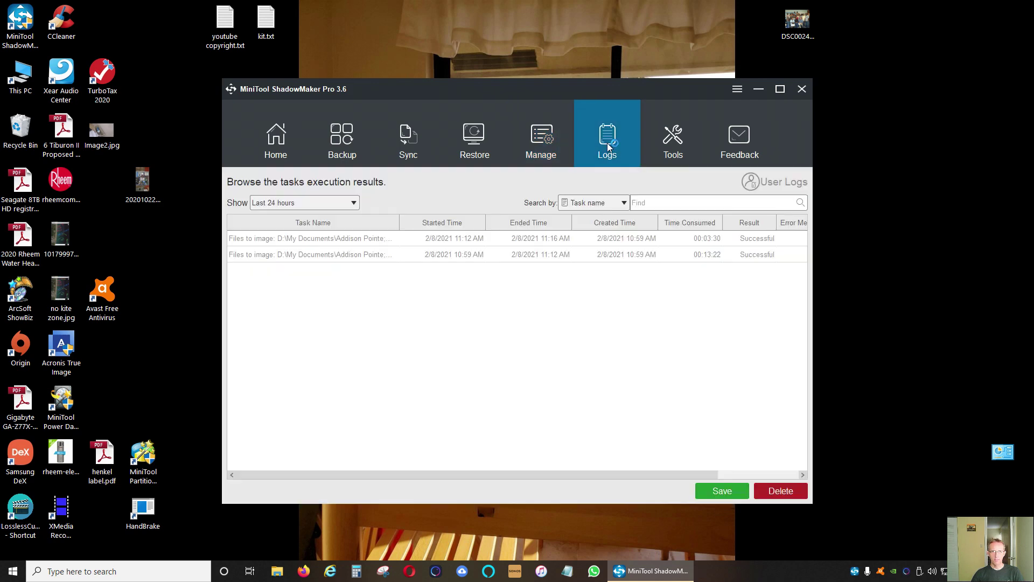
{"action": "left_click", "coordinate": [470, 138]}
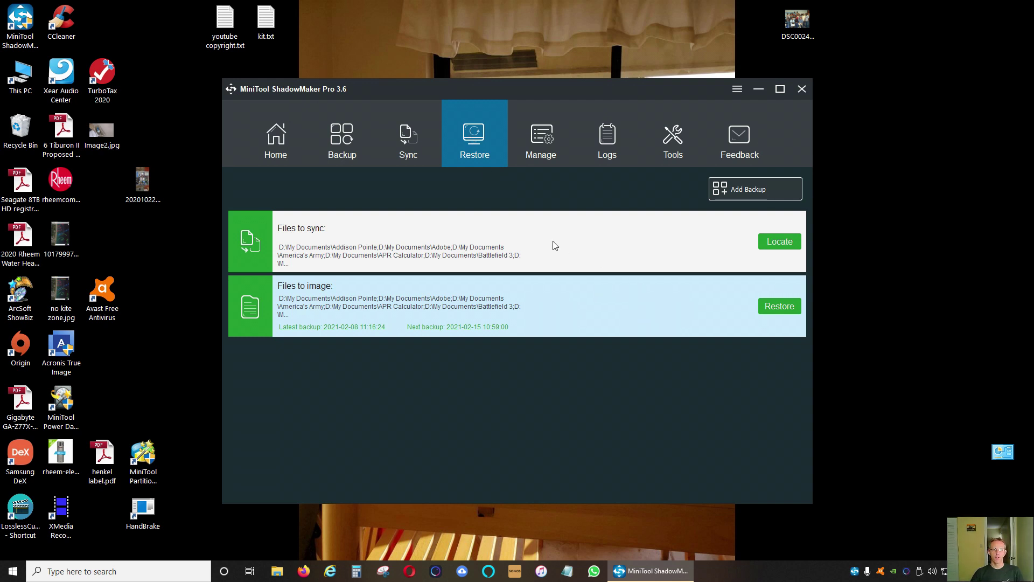
{"action": "left_click", "coordinate": [781, 244]}
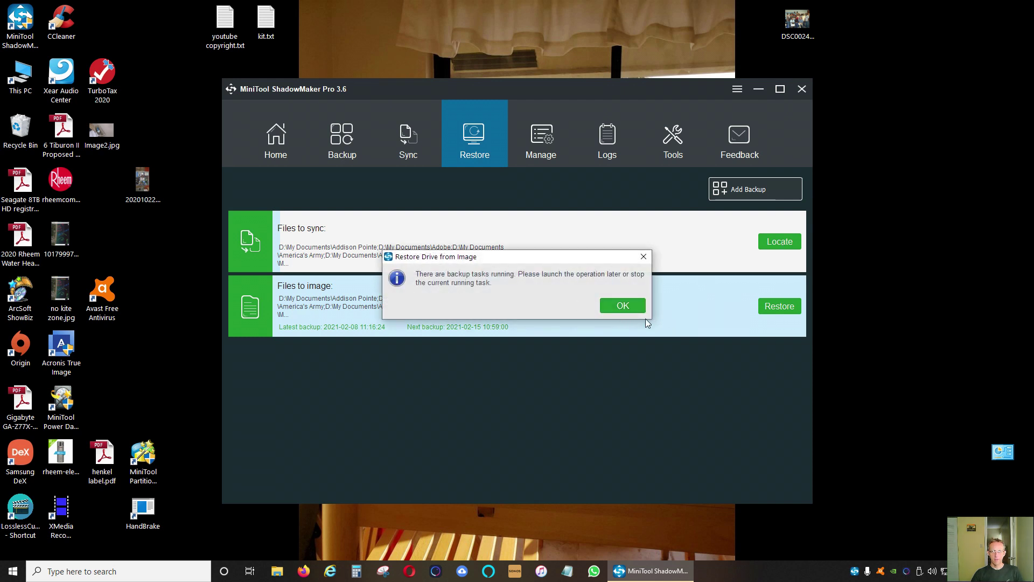
{"action": "left_click", "coordinate": [624, 307]}
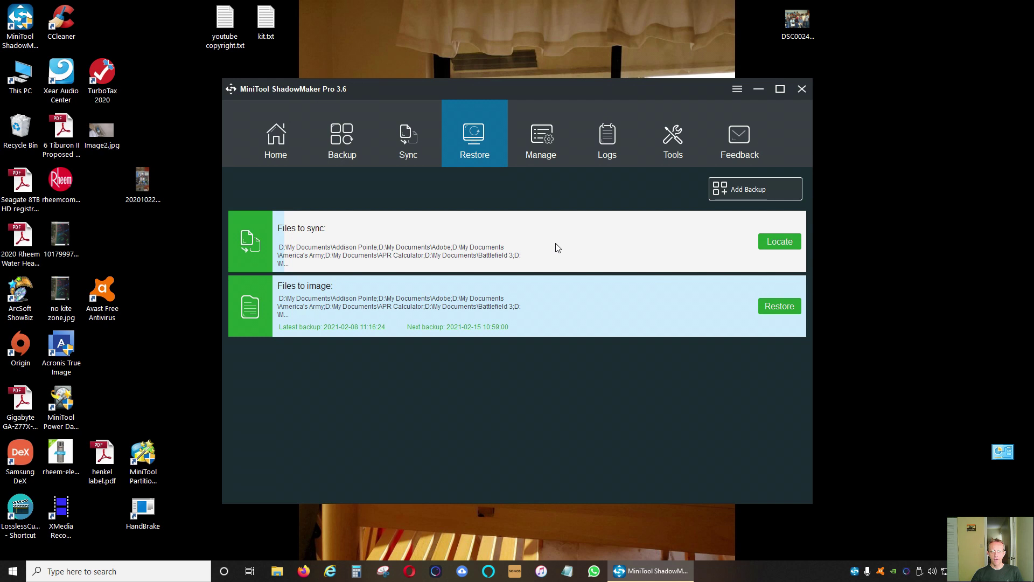
{"action": "left_click", "coordinate": [746, 187]}
{"action": "left_click", "coordinate": [631, 309]}
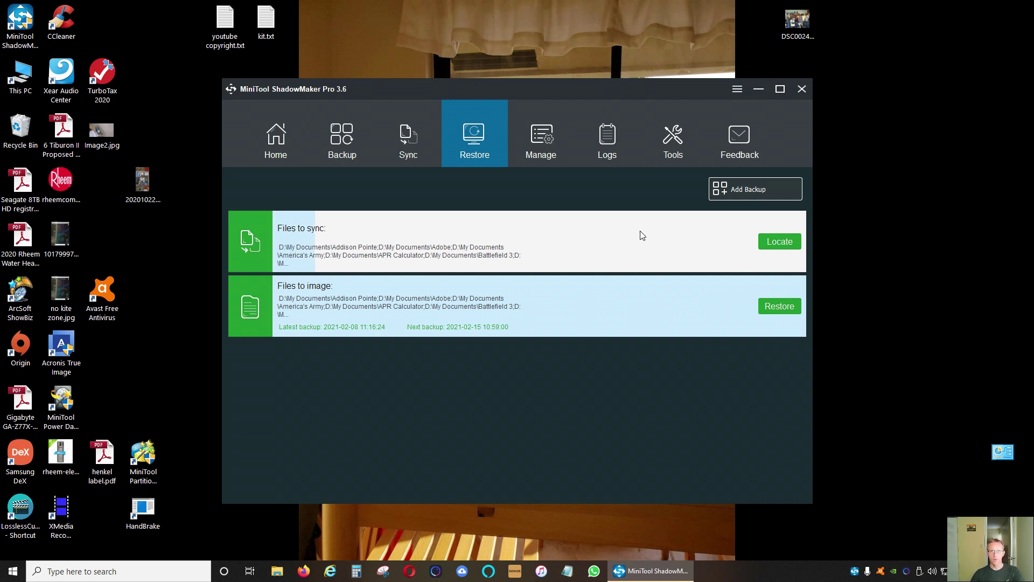
- Stop the running sync from the Manage page and confirm, then go to Tools
{"action": "left_click", "coordinate": [541, 134]}
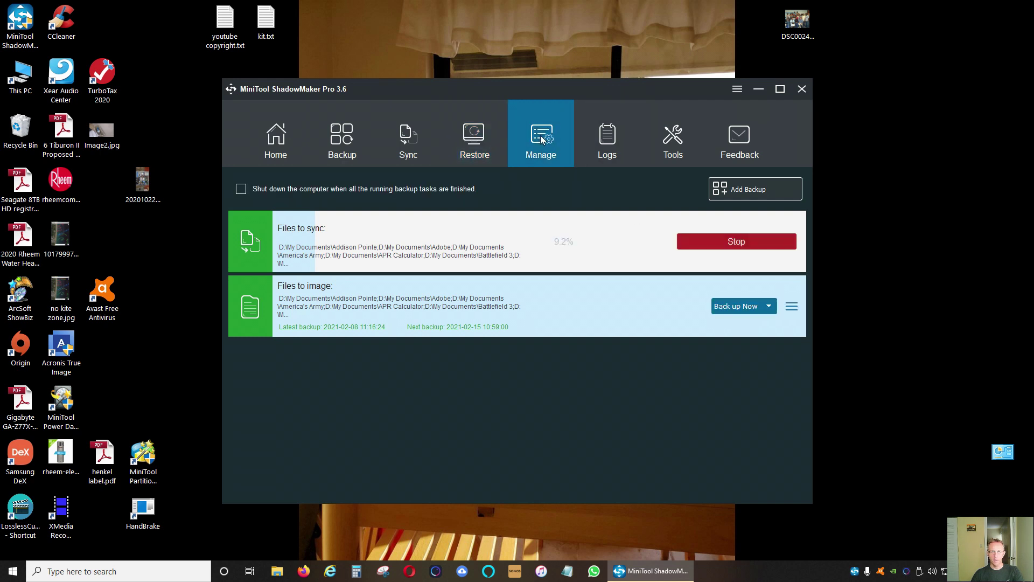
{"action": "left_click", "coordinate": [769, 245]}
{"action": "left_click", "coordinate": [562, 302]}
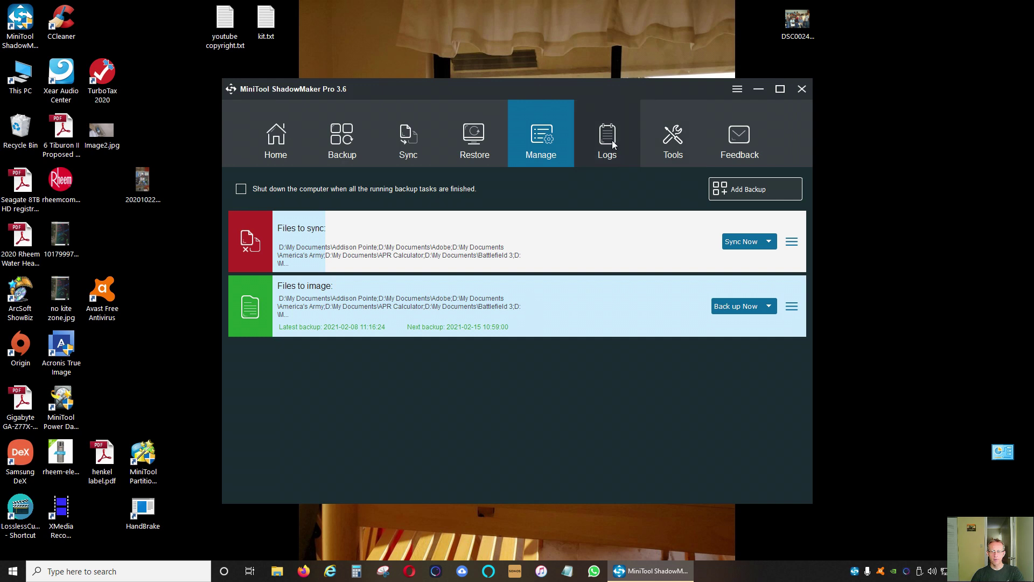
{"action": "left_click", "coordinate": [679, 143]}
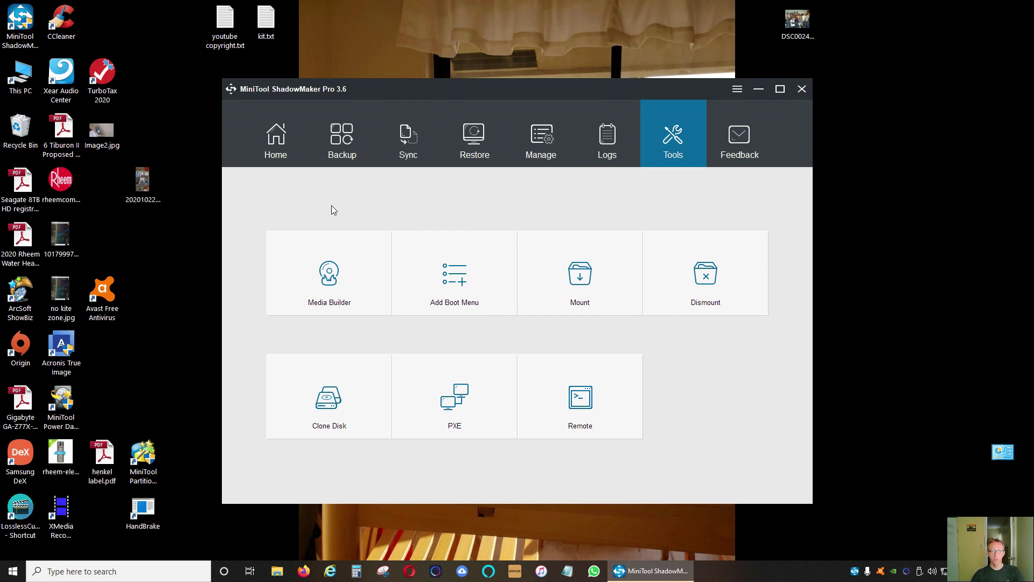
{"action": "left_click", "coordinate": [330, 276]}
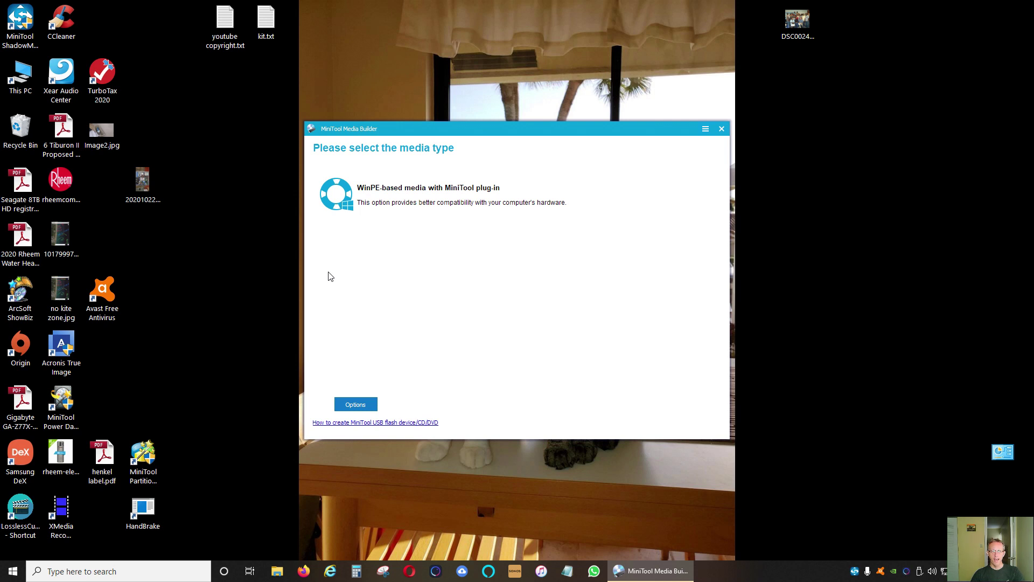
{"action": "left_click", "coordinate": [722, 129]}
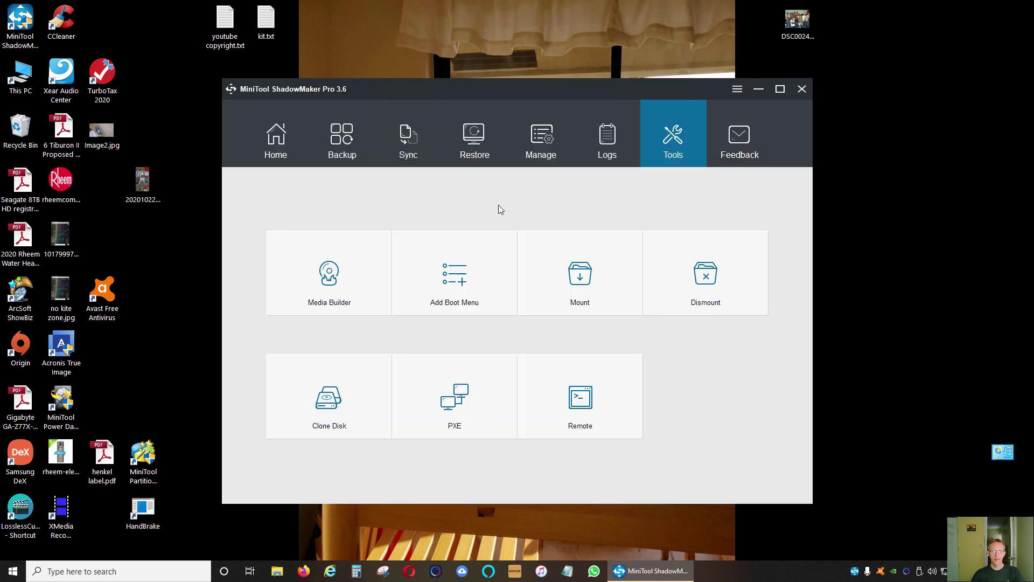
{"action": "left_click", "coordinate": [454, 274]}
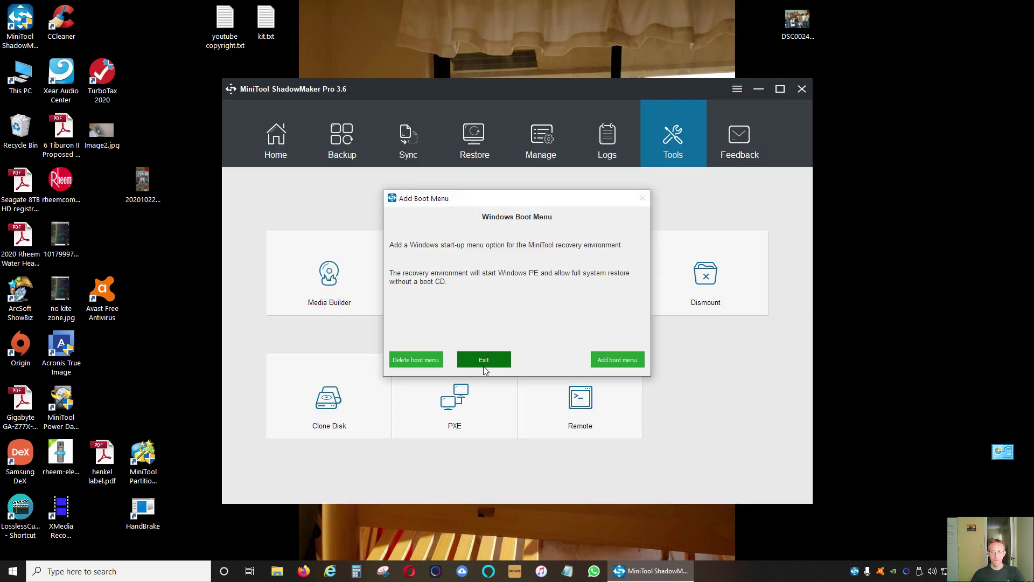
{"action": "left_click", "coordinate": [486, 359]}
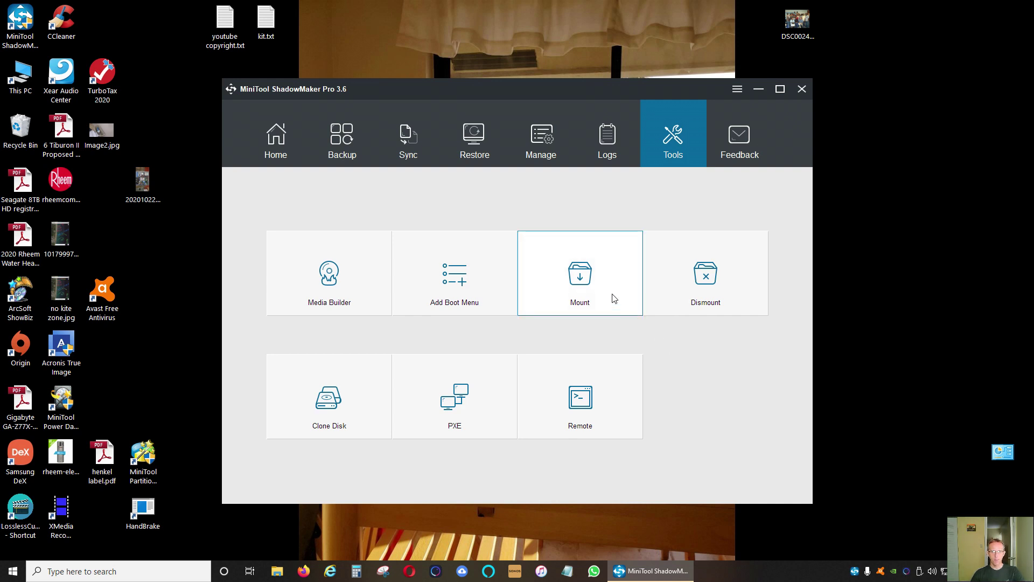
{"action": "left_click", "coordinate": [581, 278]}
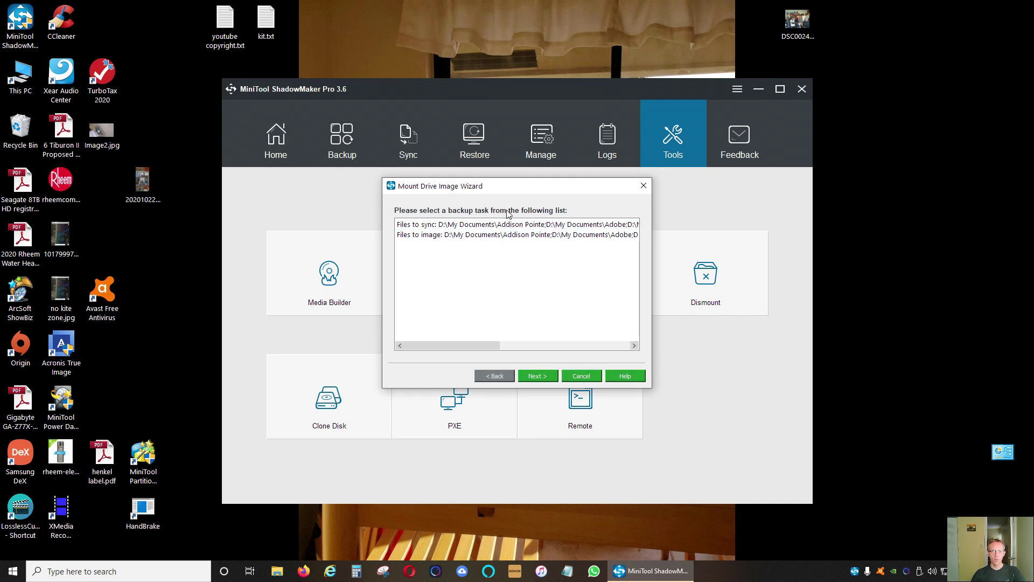
{"action": "left_click", "coordinate": [490, 226]}
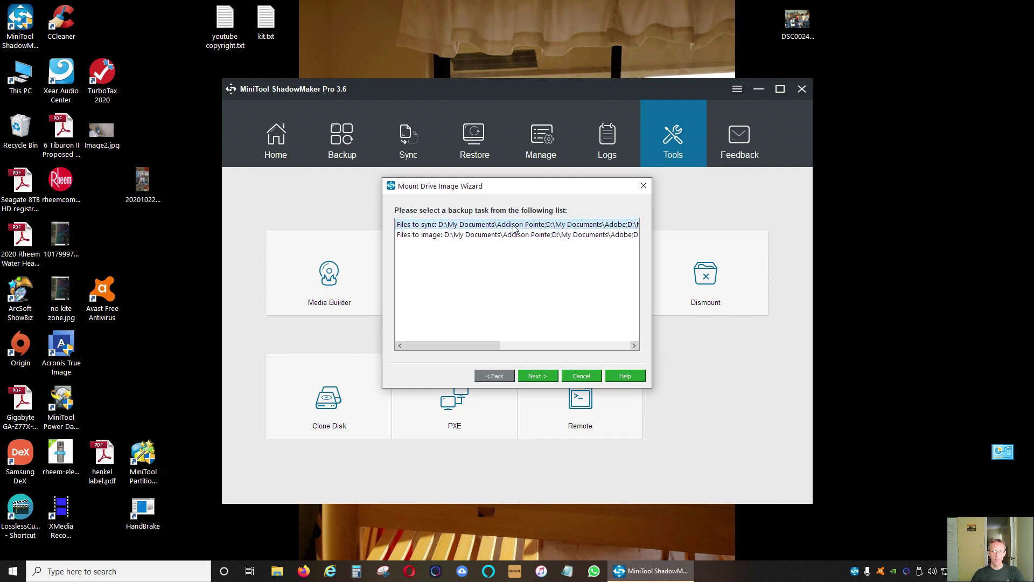
{"action": "left_click", "coordinate": [540, 379]}
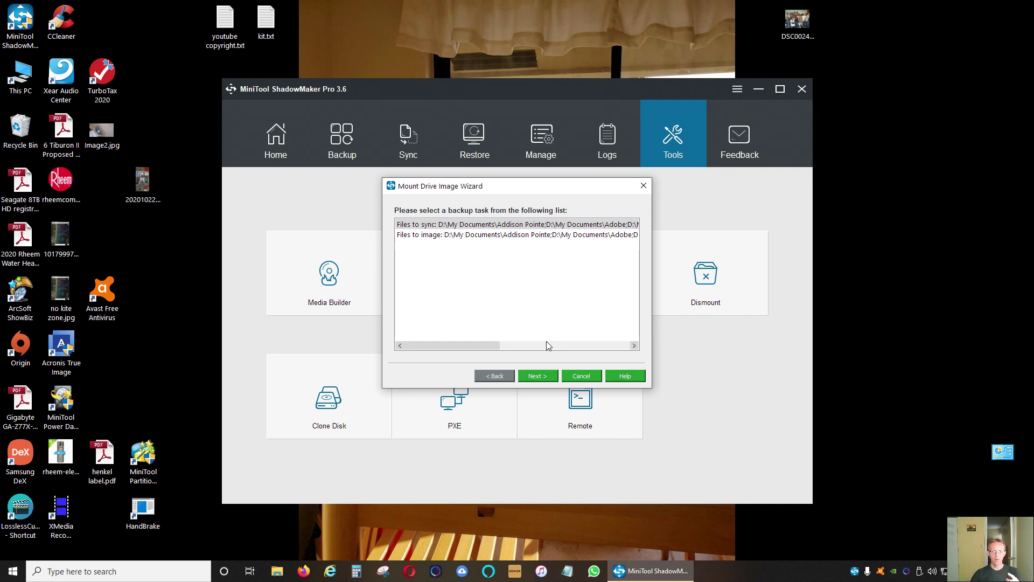
{"action": "left_click", "coordinate": [644, 186]}
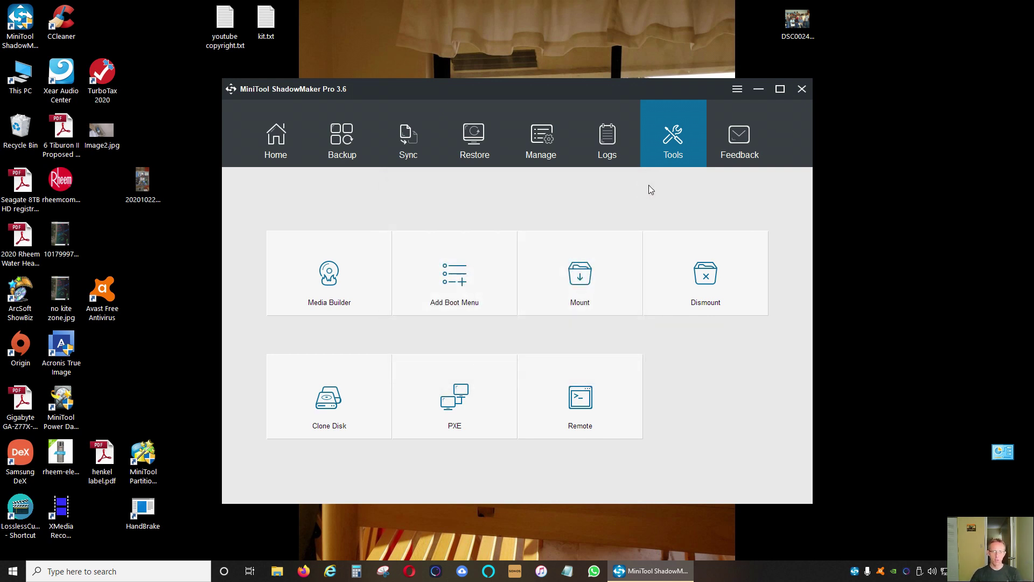
{"action": "left_click", "coordinate": [340, 142]}
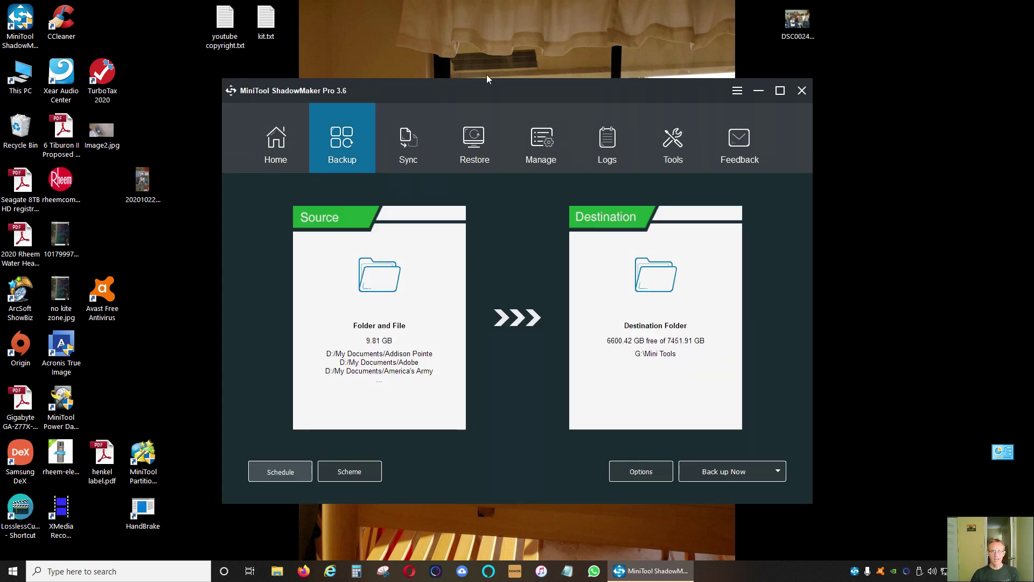
- Reposition the window and return to the My Documents to G:\Mini Tools sync job
{"action": "left_click_drag", "start_coordinate": [492, 91], "coordinate": [477, 74]}
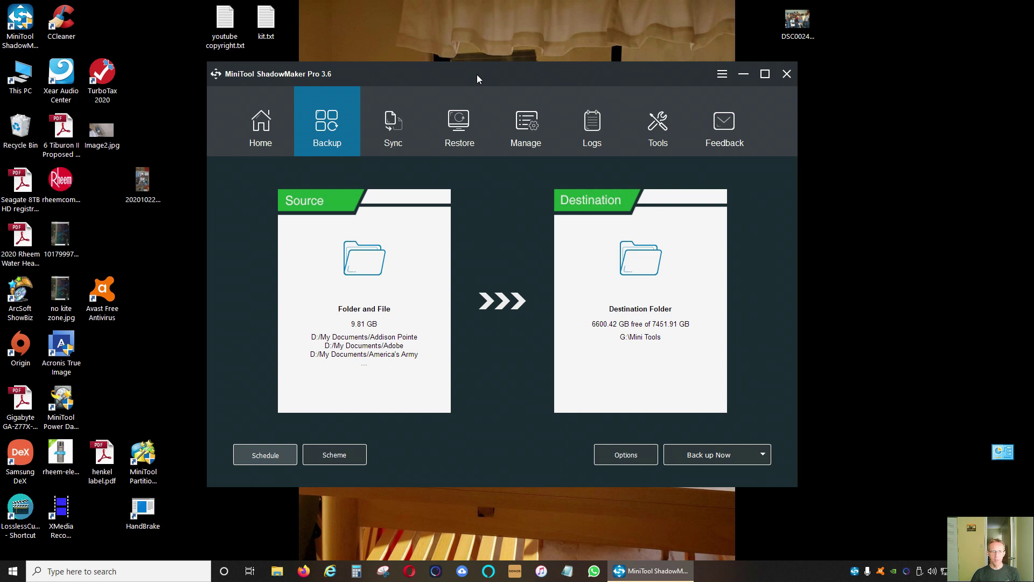
{"action": "left_click_drag", "start_coordinate": [478, 75], "coordinate": [479, 78]}
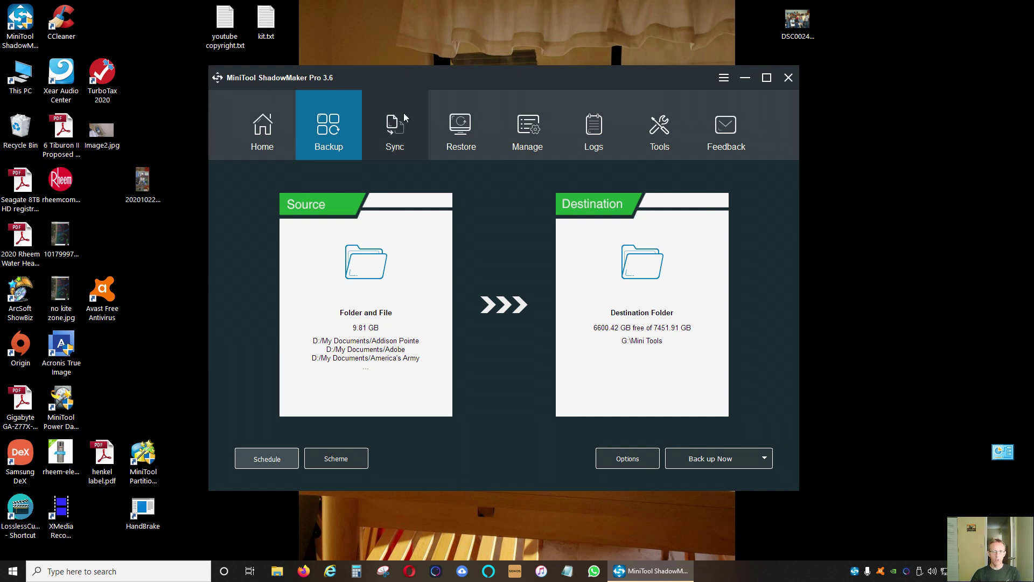
{"action": "left_click", "coordinate": [395, 131]}
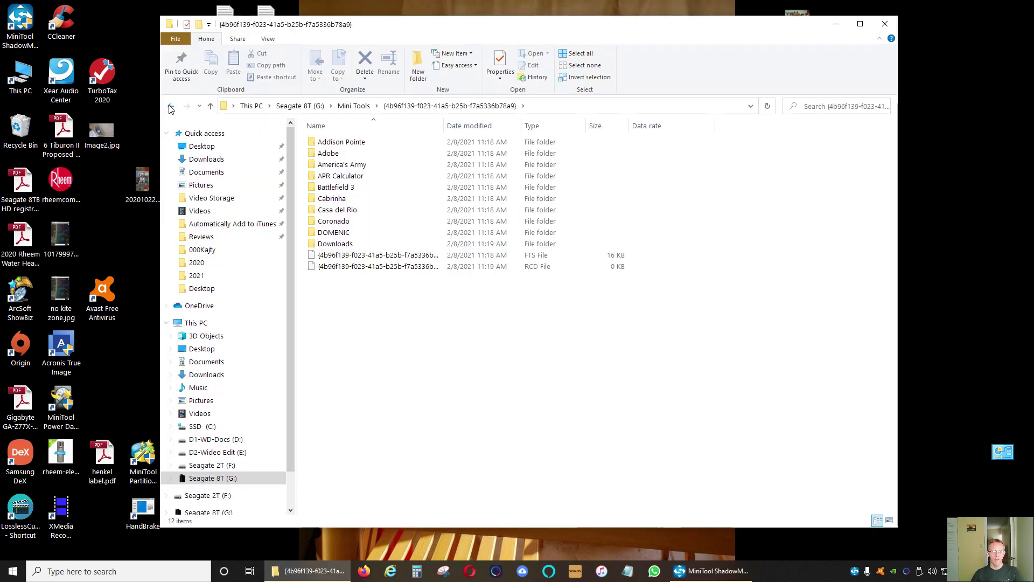
- Browse from the sync destination folder back to Seagate 8T (G:) in Explorer, then close Explorer
{"action": "left_click", "coordinate": [171, 106]}
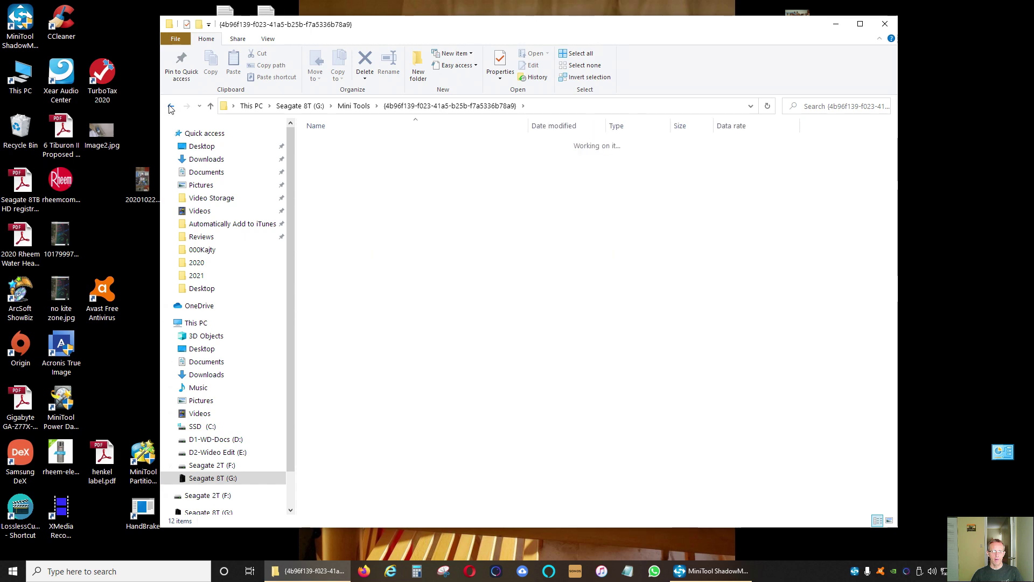
{"action": "left_click", "coordinate": [171, 106]}
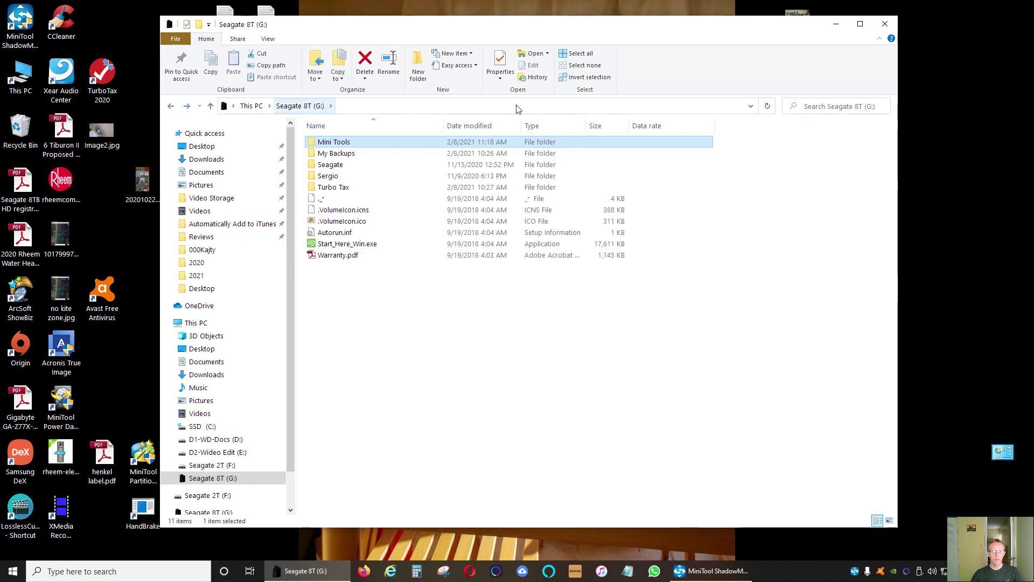
{"action": "left_click", "coordinate": [884, 25]}
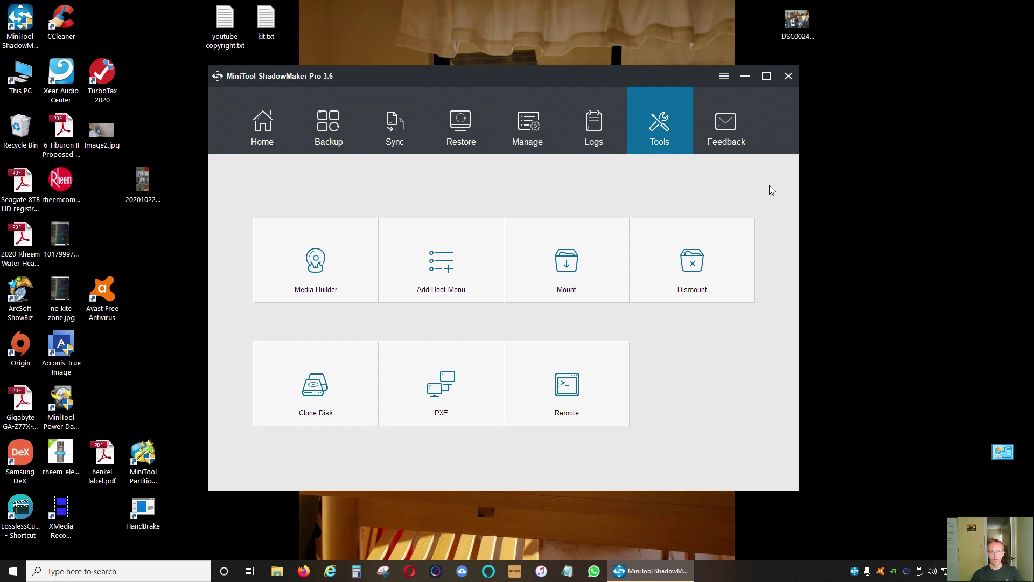
{"action": "left_click_drag", "start_coordinate": [489, 74], "coordinate": [492, 81]}
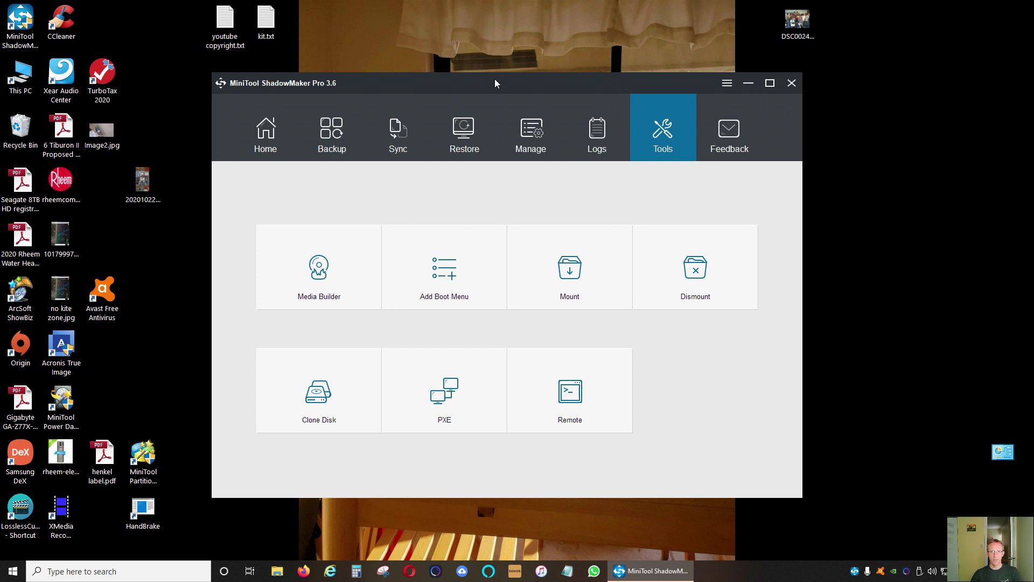
{"action": "left_click_drag", "start_coordinate": [495, 79], "coordinate": [487, 88]}
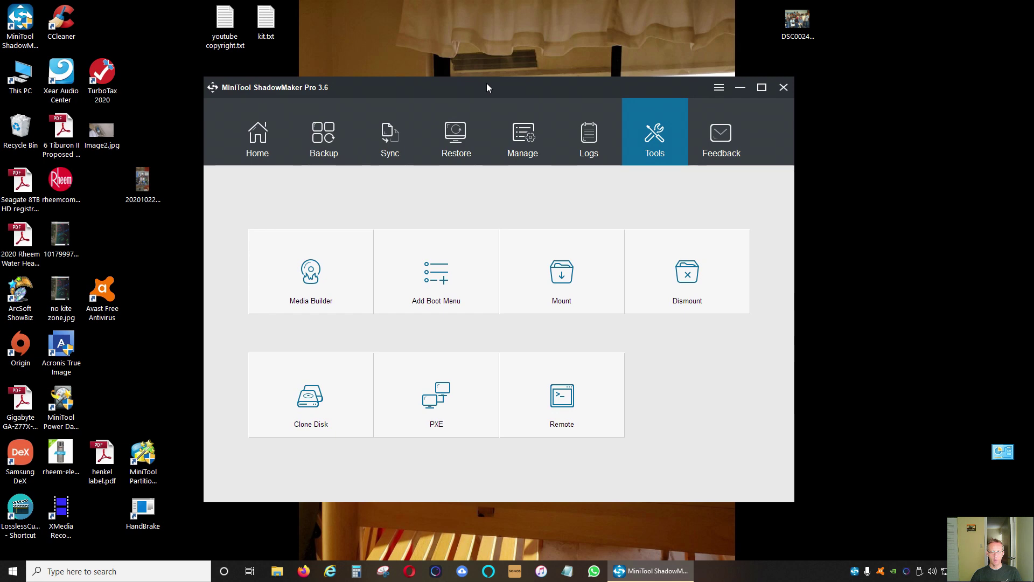